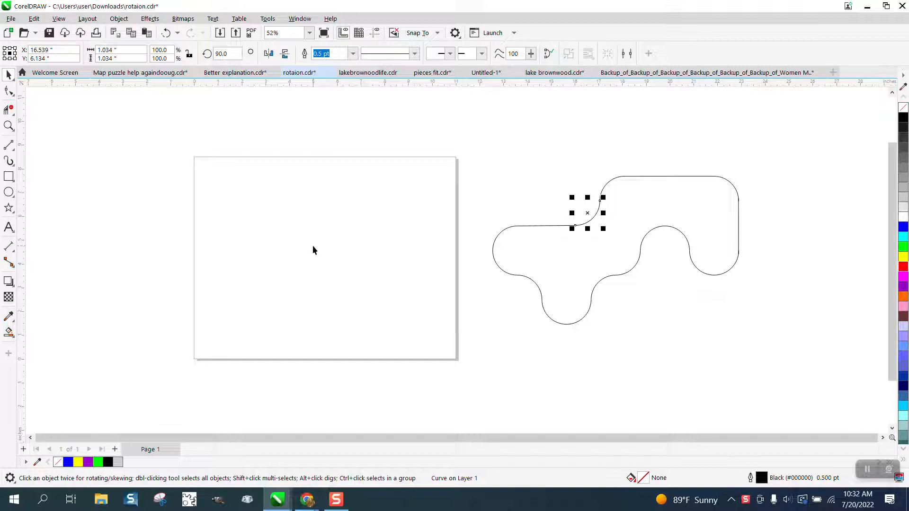
Draw a circle about 2.687" wide on the page and make it an open arc with a 180° end angle.
{"action": "left_click", "coordinate": [8, 192]}
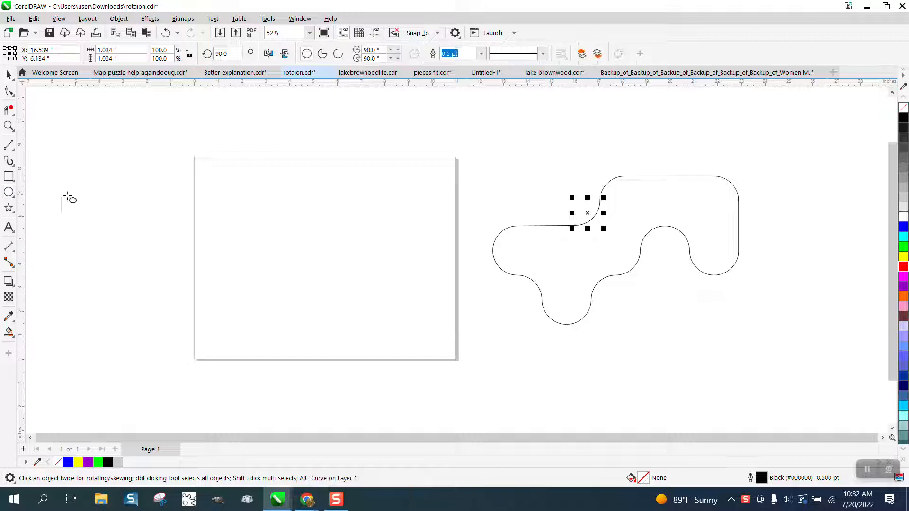
{"action": "left_click_drag", "start_coordinate": [341, 199], "coordinate": [289, 270]}
{"action": "left_click", "coordinate": [337, 53]}
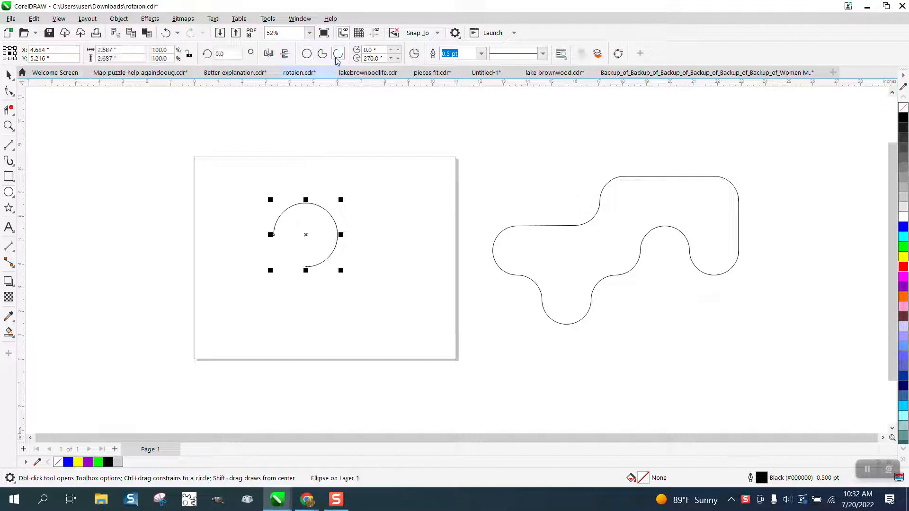
{"action": "left_click_drag", "start_coordinate": [384, 59], "coordinate": [344, 58]}
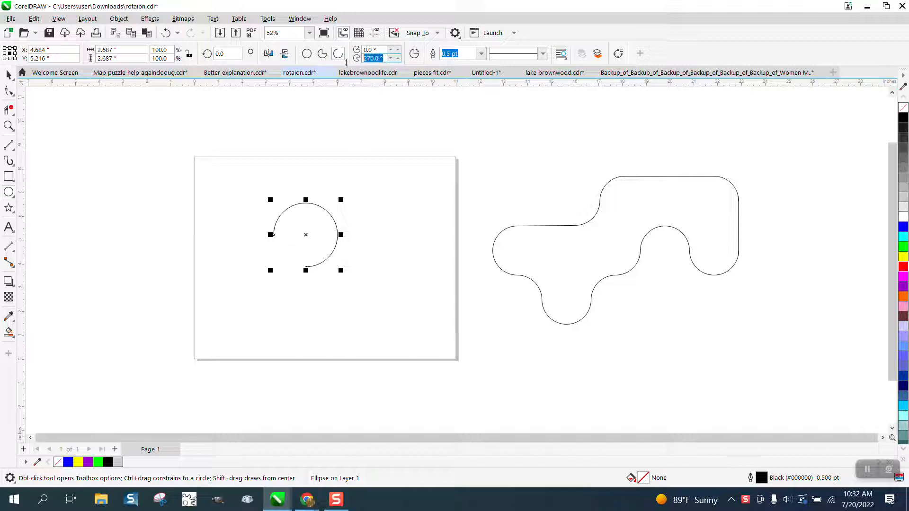
{"action": "type", "text": "180"}
{"action": "key", "text": "Return"}
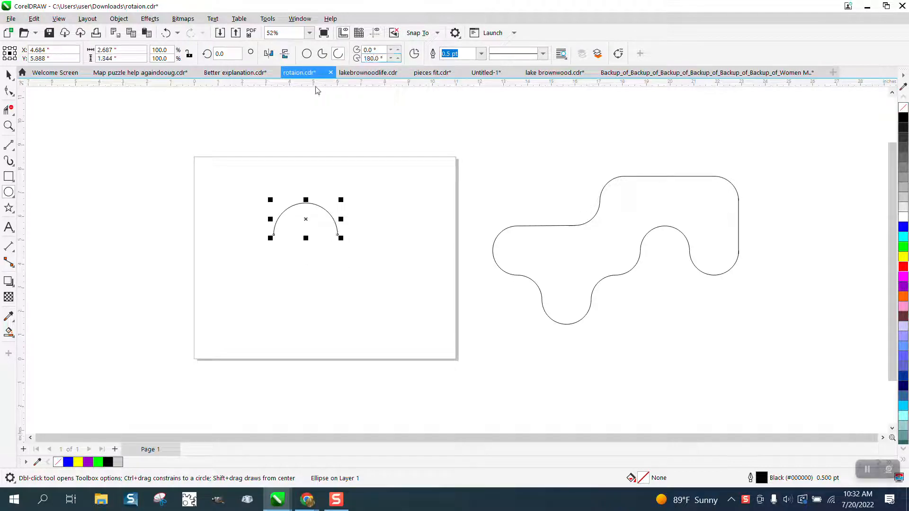
Duplicate the semicircle, set one copy's end angle to 90°, and move that quarter arc above the other semicircle.
{"action": "left_click_drag", "start_coordinate": [306, 220], "coordinate": [344, 259]}
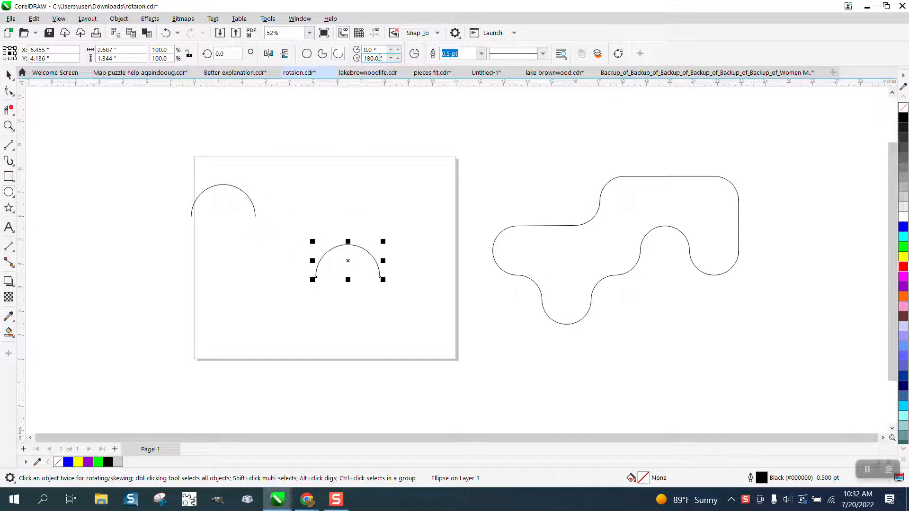
{"action": "left_click_drag", "start_coordinate": [380, 58], "coordinate": [361, 60]}
{"action": "type", "text": "90"}
{"action": "key", "text": "Return"}
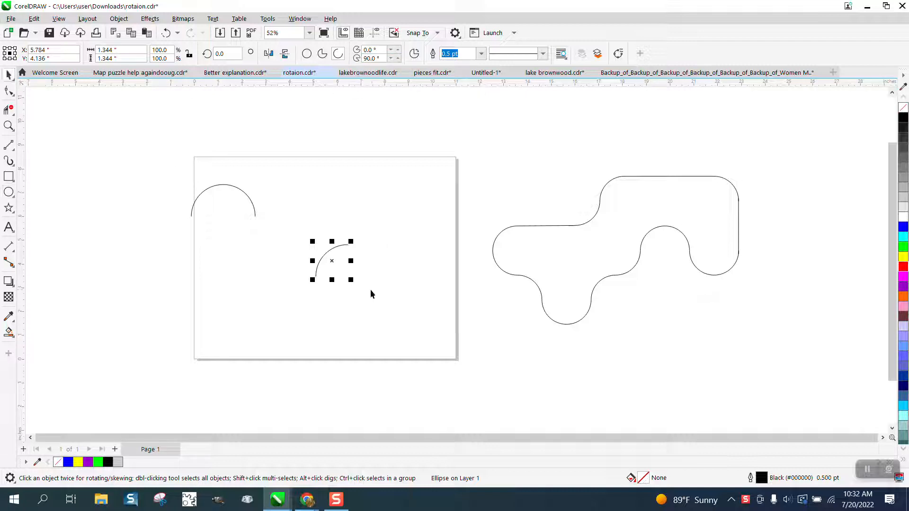
{"action": "left_click_drag", "start_coordinate": [333, 260], "coordinate": [264, 163]}
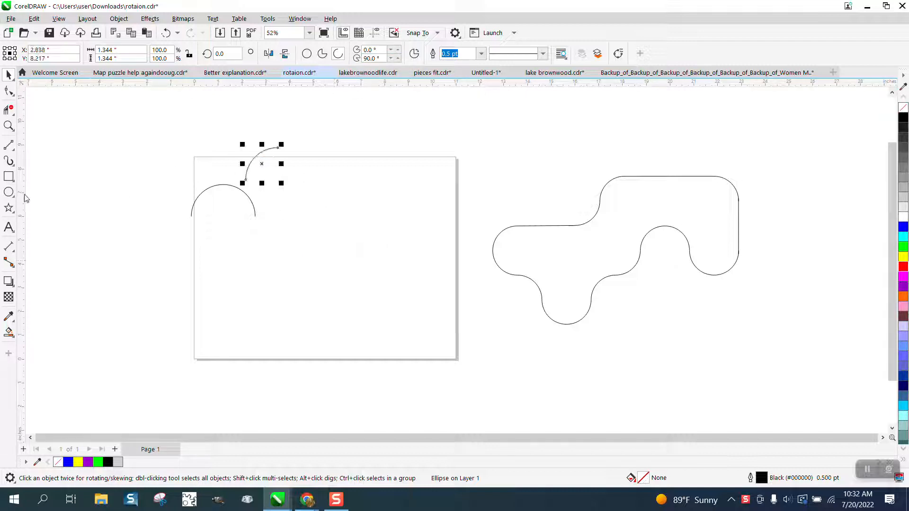
Draw a circle about 3.444" in diameter and center it on the page.
{"action": "left_click", "coordinate": [9, 192]}
{"action": "left_click_drag", "start_coordinate": [358, 218], "coordinate": [300, 301]}
{"action": "key", "text": "p"}
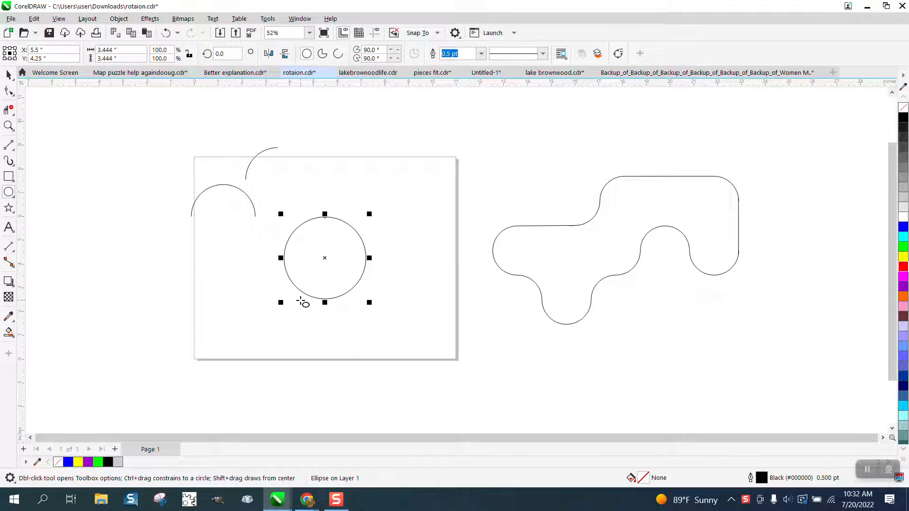
Draw a vertical line about 7.691" and a horizontal line about 10.673" long, each centered on the page across the circle.
{"action": "left_click", "coordinate": [8, 145]}
{"action": "mouse_move", "coordinate": [163, 158]}
{"action": "left_mouse_down"}
{"action": "mouse_move", "coordinate": [128, 296]}
{"action": "mouse_move", "coordinate": [161, 349]}
{"action": "left_mouse_up"}
{"action": "key", "text": "p"}
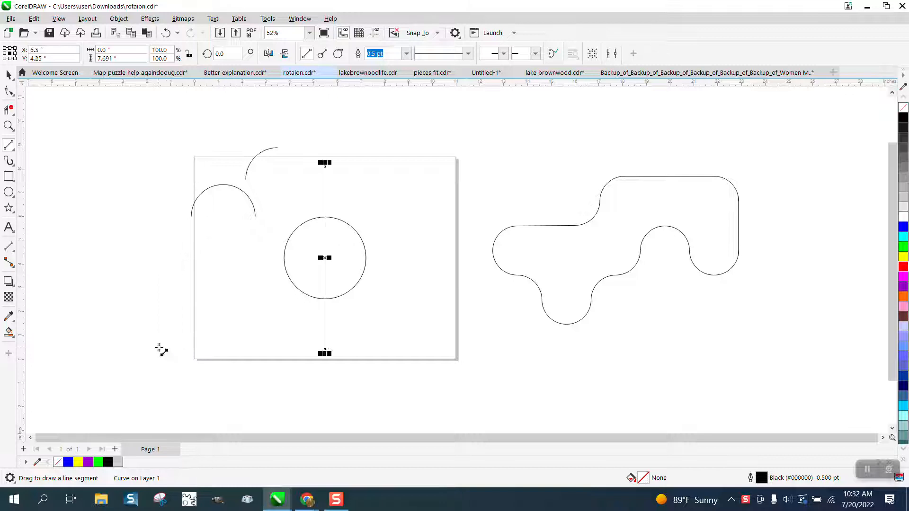
{"action": "left_click_drag", "start_coordinate": [159, 262], "coordinate": [420, 291]}
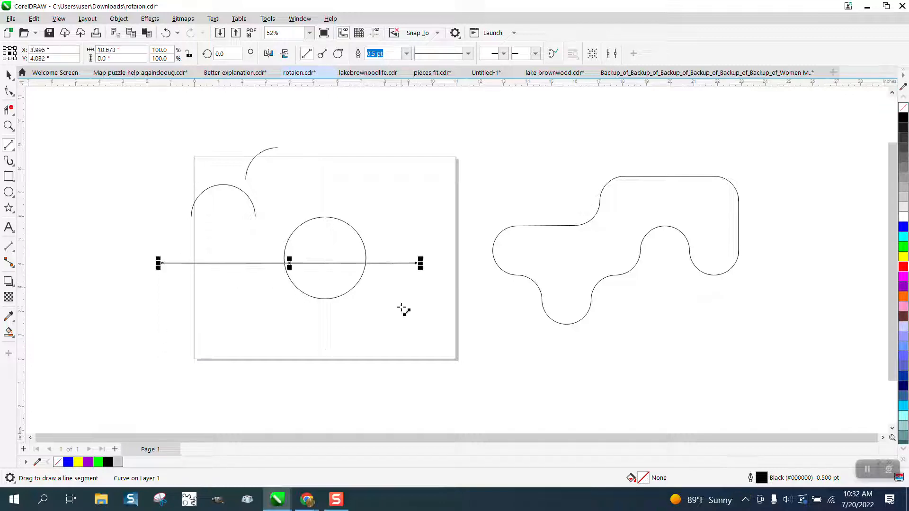
{"action": "key", "text": "p"}
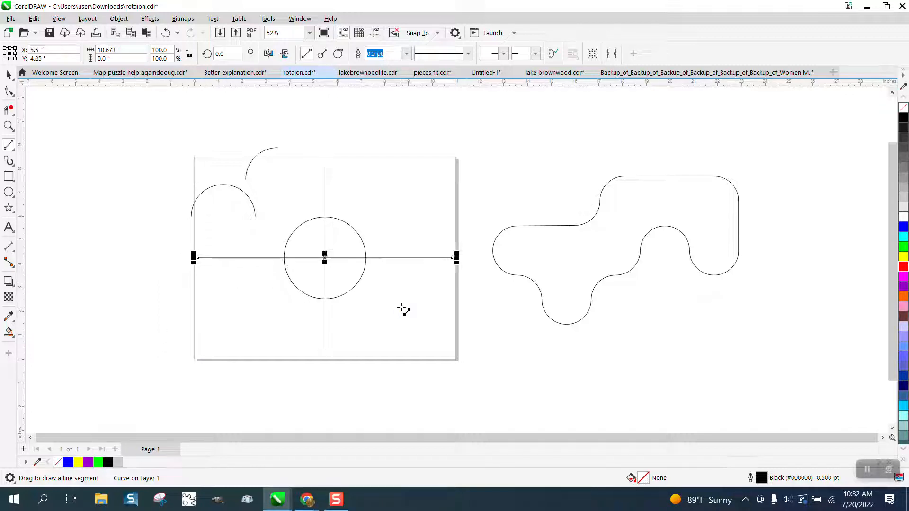
Remove three quarters of the circle and the adjoining inner line segments with Virtual Segment Delete, keeping the upper-left quarter arc.
{"action": "left_click", "coordinate": [8, 110]}
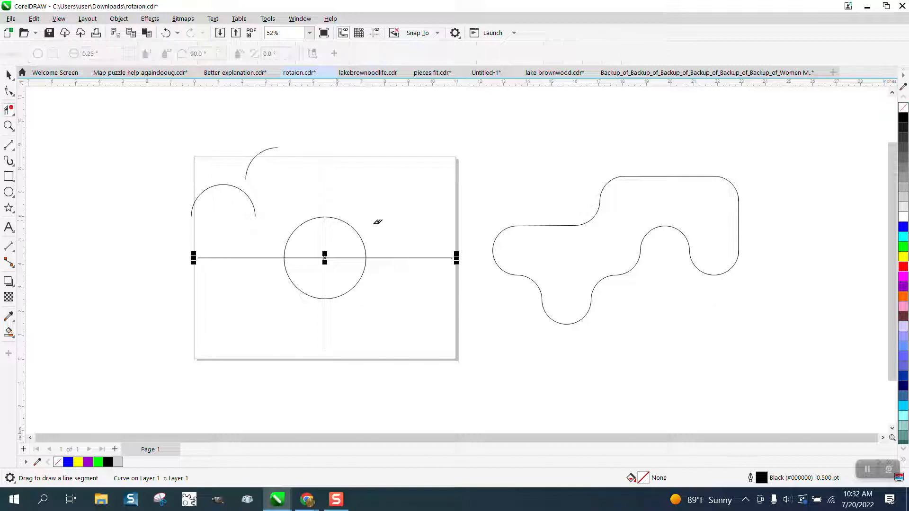
{"action": "left_click_drag", "start_coordinate": [346, 307], "coordinate": [346, 307]}
{"action": "left_click_drag", "start_coordinate": [297, 291], "coordinate": [331, 283]}
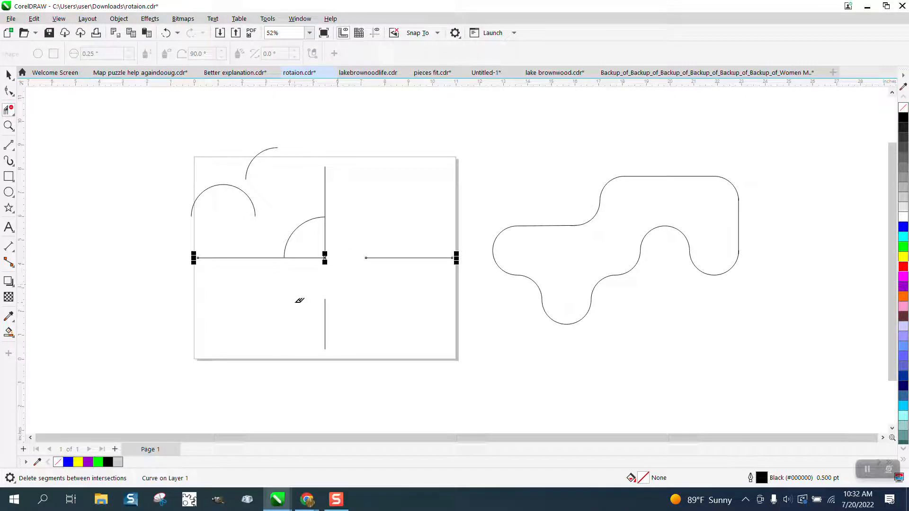
Pull the trimmed quarter arc away from the crossing lines, and delete it along with the leftover line segments.
{"action": "left_click", "coordinate": [8, 74]}
{"action": "left_click", "coordinate": [349, 220]}
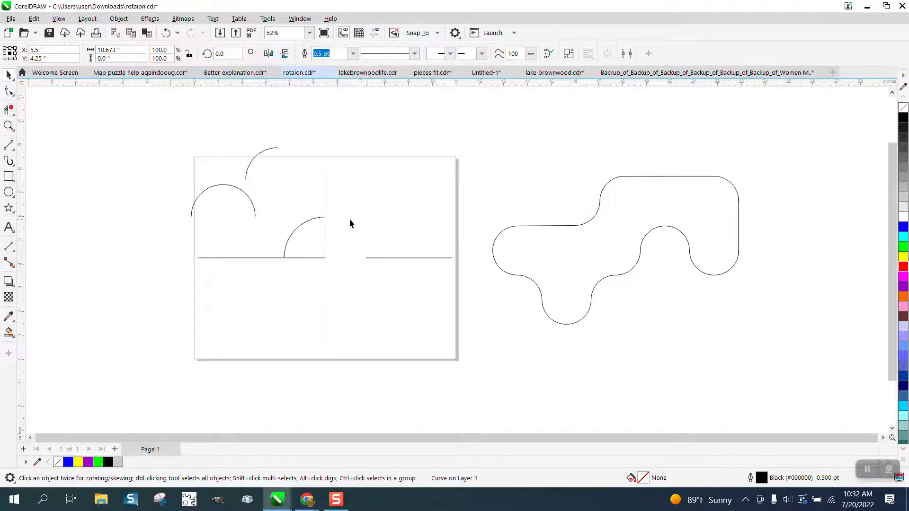
{"action": "left_click_drag", "start_coordinate": [316, 223], "coordinate": [302, 190]}
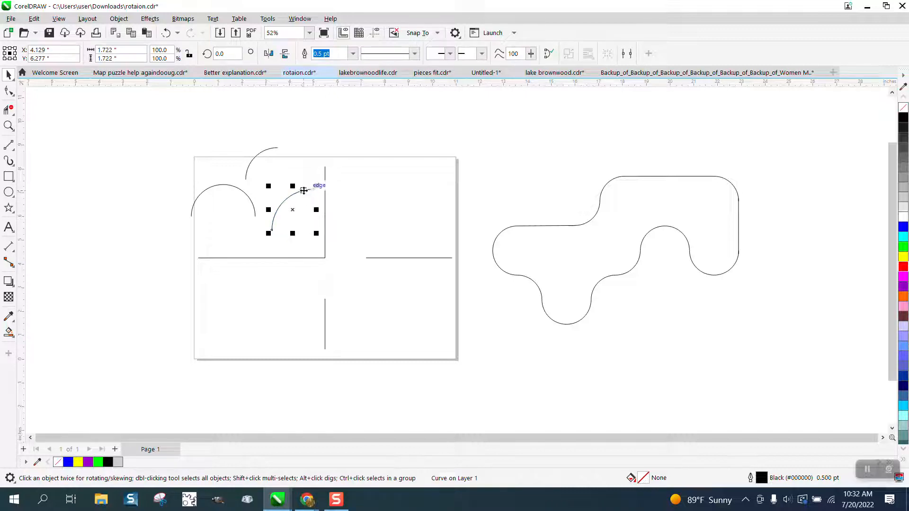
{"action": "key", "text": "Delete"}
{"action": "left_click", "coordinate": [325, 223]}
{"action": "key", "text": "Delete"}
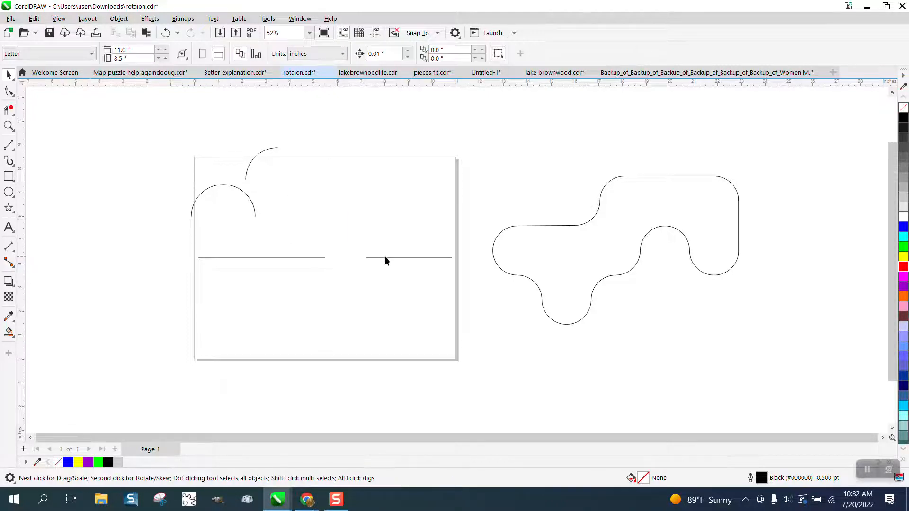
{"action": "left_click", "coordinate": [385, 257]}
{"action": "key", "text": "Delete"}
Space the quarter arc and the semicircle apart on the page, and rotate the semicircle to 90°.
{"action": "left_click_drag", "start_coordinate": [251, 162], "coordinate": [365, 209]}
{"action": "left_click_drag", "start_coordinate": [252, 213], "coordinate": [285, 212]}
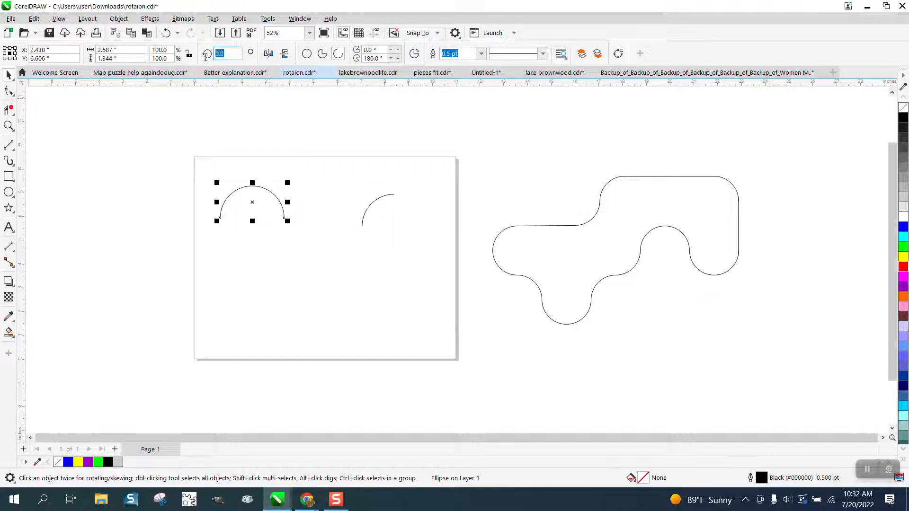
{"action": "type", "text": "90"}
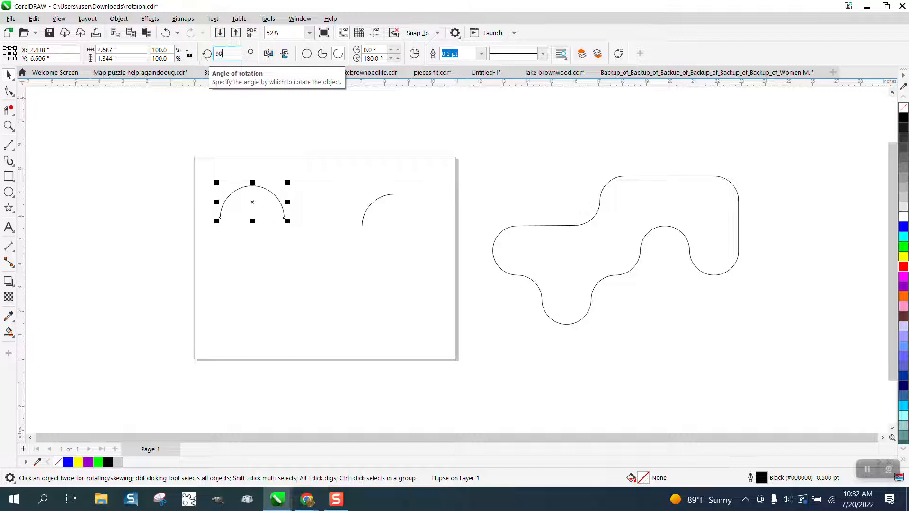
{"action": "key", "text": "Return"}
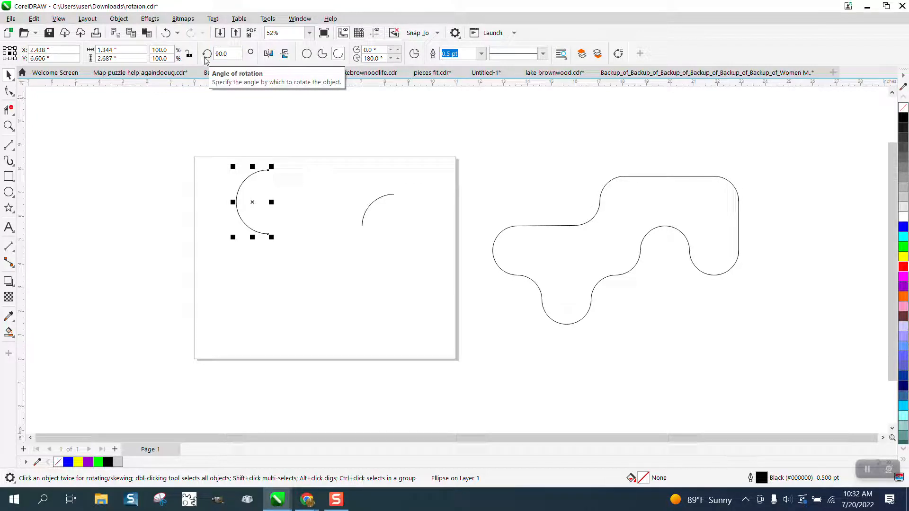
Duplicate the semicircle and quarter arc to leave two spare copies of each around and below the page's lower edge.
{"action": "left_click", "coordinate": [370, 205]}
{"action": "left_click", "coordinate": [371, 204]}
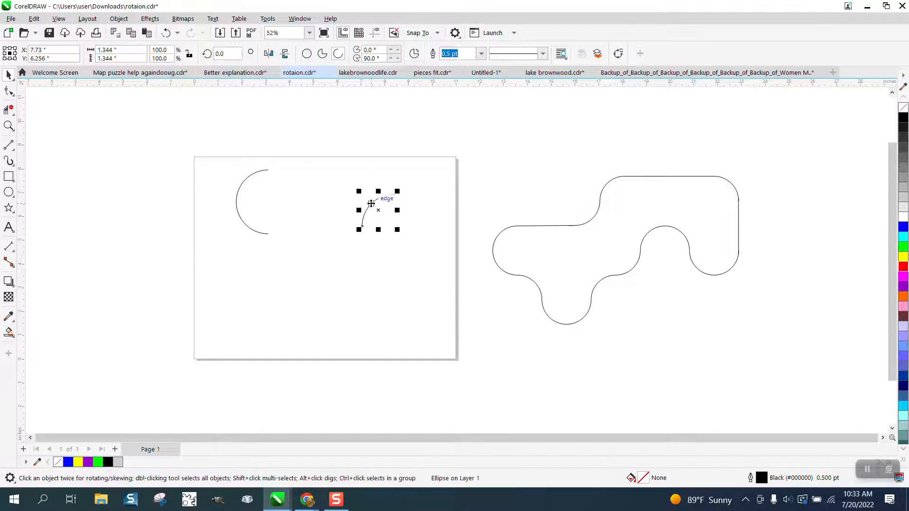
{"action": "left_click_drag", "start_coordinate": [205, 158], "coordinate": [463, 310]}
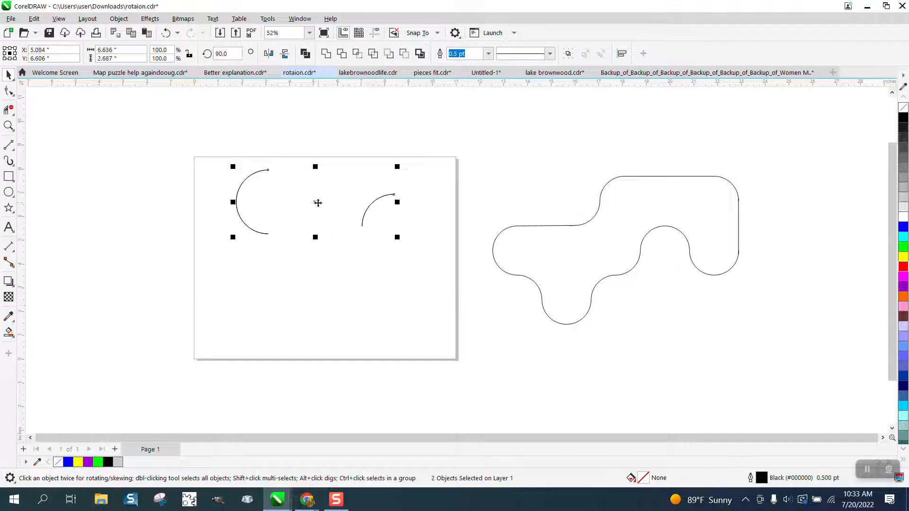
{"action": "left_click_drag", "start_coordinate": [317, 202], "coordinate": [503, 384]}
{"action": "left_click_drag", "start_coordinate": [240, 351], "coordinate": [333, 357]}
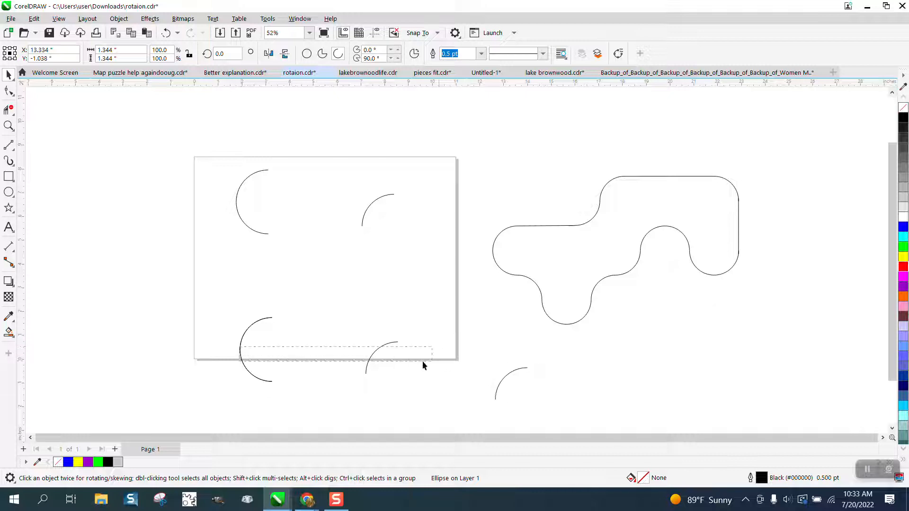
{"action": "left_click_drag", "start_coordinate": [423, 361], "coordinate": [422, 361]}
{"action": "left_click", "coordinate": [241, 349]}
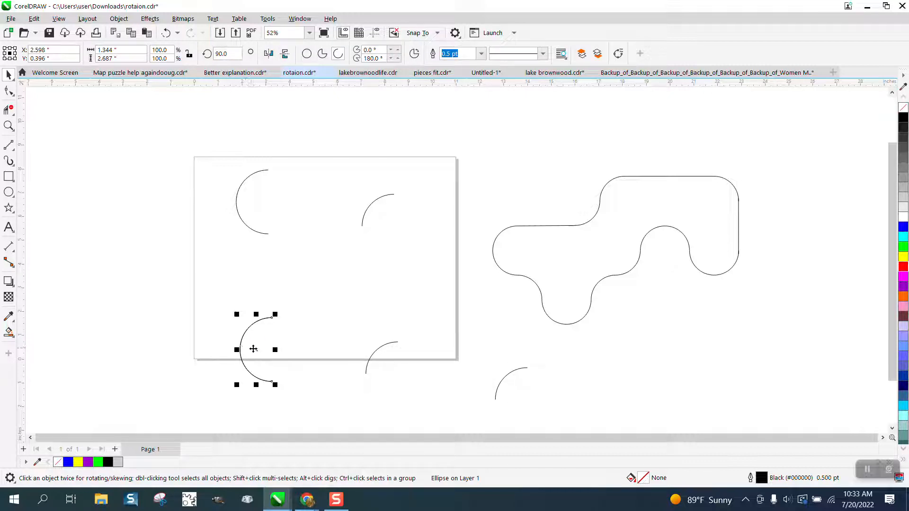
{"action": "left_click_drag", "start_coordinate": [253, 349], "coordinate": [433, 372]}
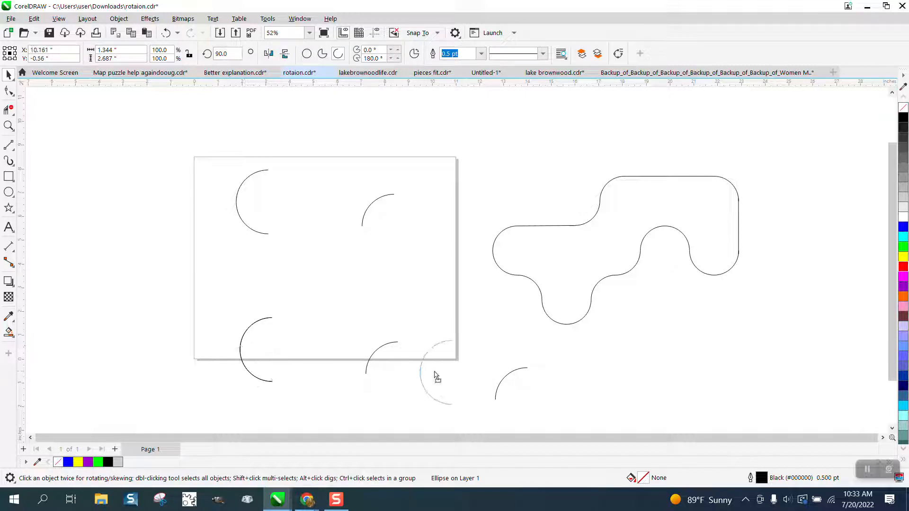
Rotate the quarter arc on the page to 270° and snap its upper end to the semicircle's lower end.
{"action": "left_click", "coordinate": [377, 206]}
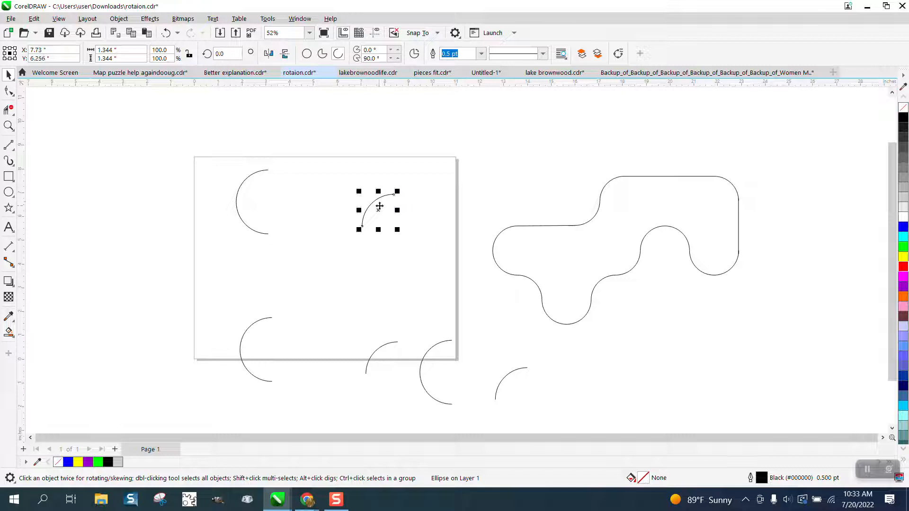
{"action": "double_click", "coordinate": [238, 53]}
{"action": "type", "text": "2"}
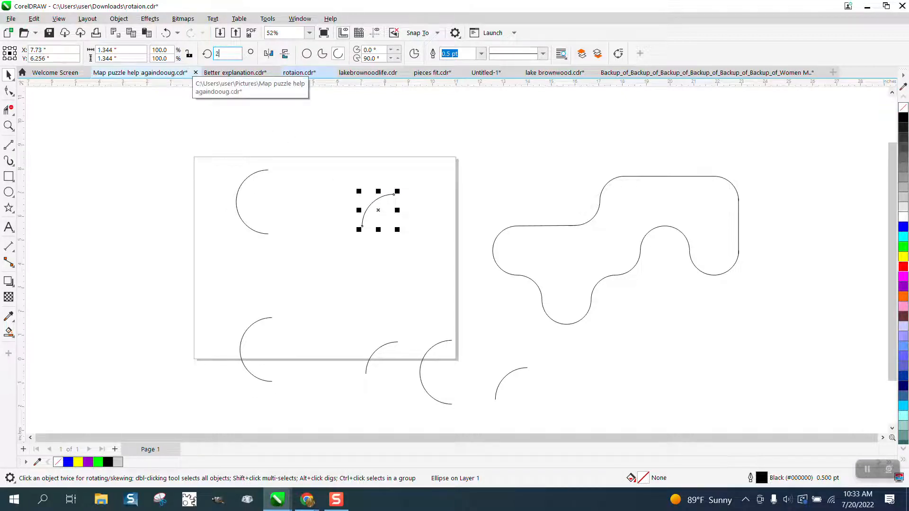
{"action": "type", "text": "70"}
{"action": "key", "text": "Return"}
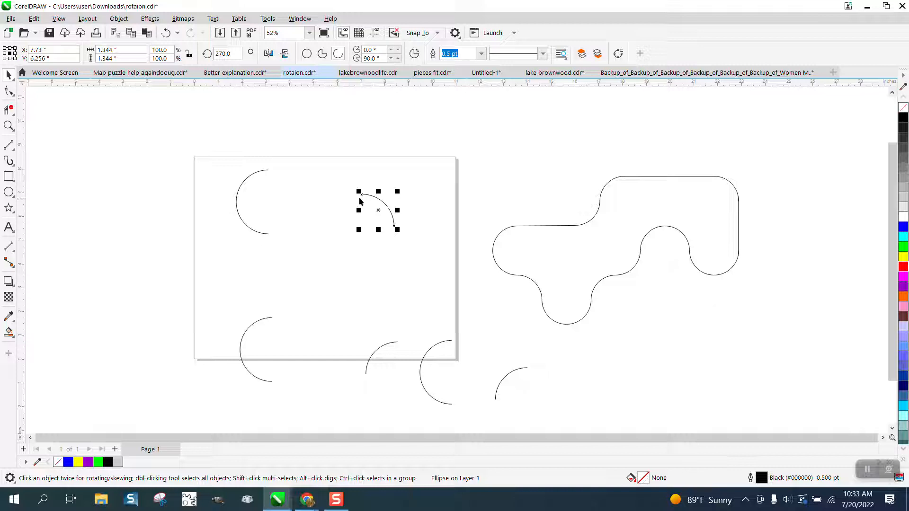
{"action": "left_click_drag", "start_coordinate": [362, 194], "coordinate": [268, 234]}
Rotate the lower-left spare semicircle to 180°, snap it to the chain's open lower end, and attach an unrotated quarter arc to its other end.
{"action": "left_click", "coordinate": [254, 324]}
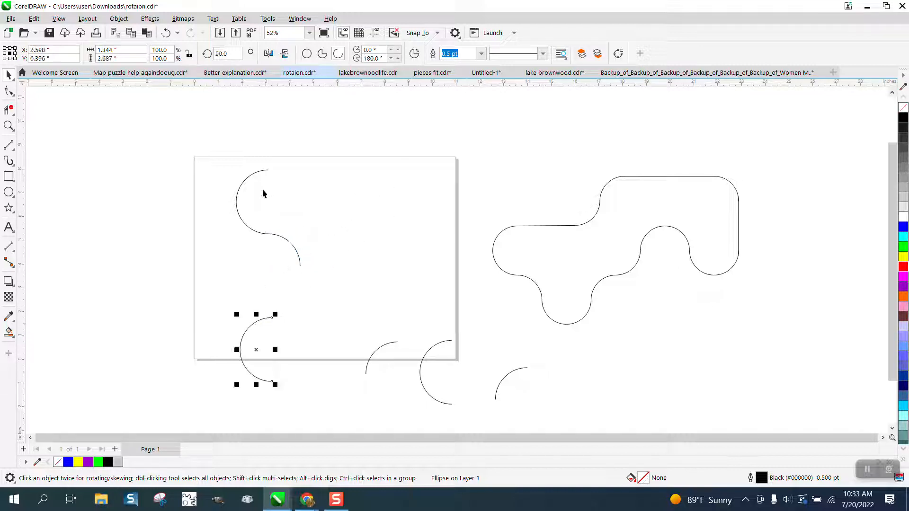
{"action": "left_click", "coordinate": [213, 54]}
{"action": "type", "text": "180"}
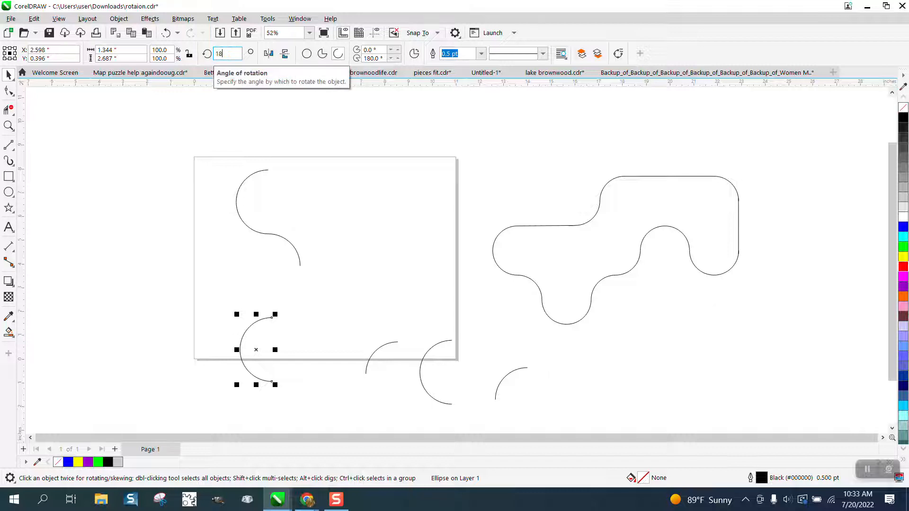
{"action": "key", "text": "Return"}
{"action": "left_click_drag", "start_coordinate": [227, 334], "coordinate": [301, 271]}
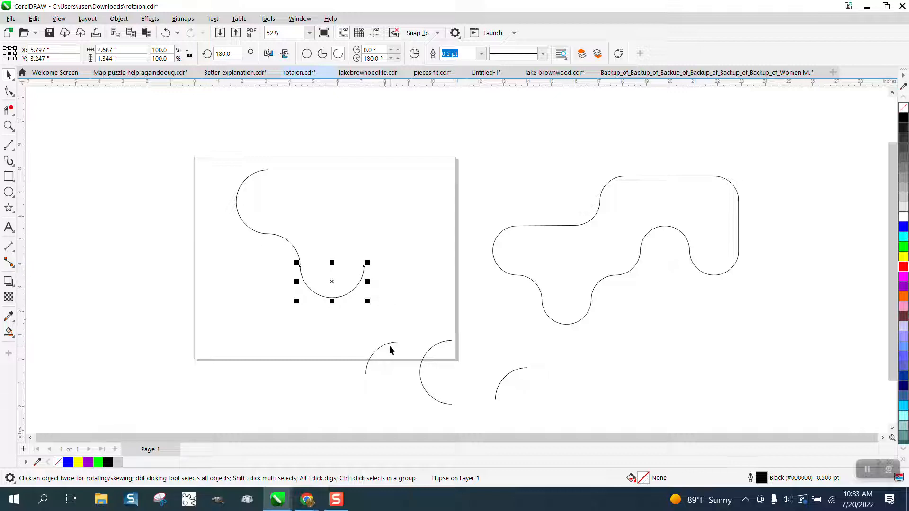
{"action": "left_click_drag", "start_coordinate": [390, 350], "coordinate": [365, 266]}
{"action": "left_click", "coordinate": [392, 284]}
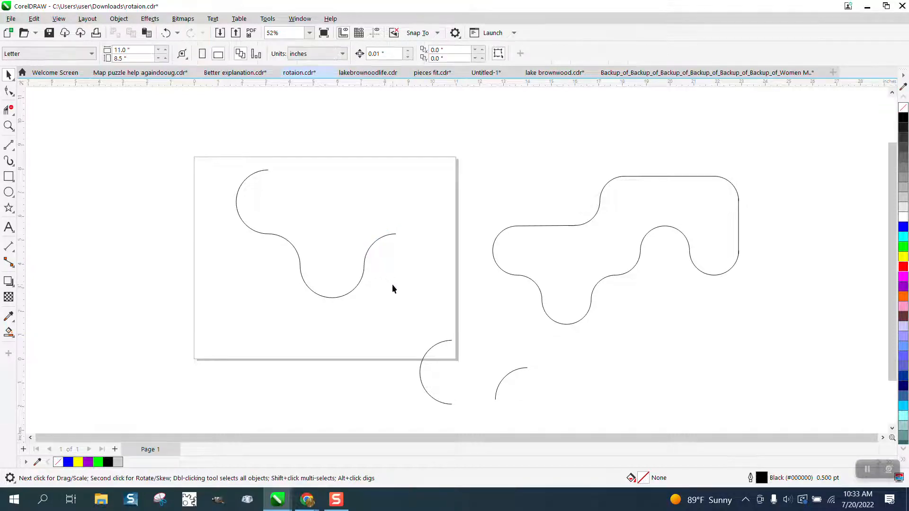
Duplicate the remaining quarter arc, rotate one copy to 270°, and snap it to the chain's open upper-right end.
{"action": "left_click", "coordinate": [498, 384]}
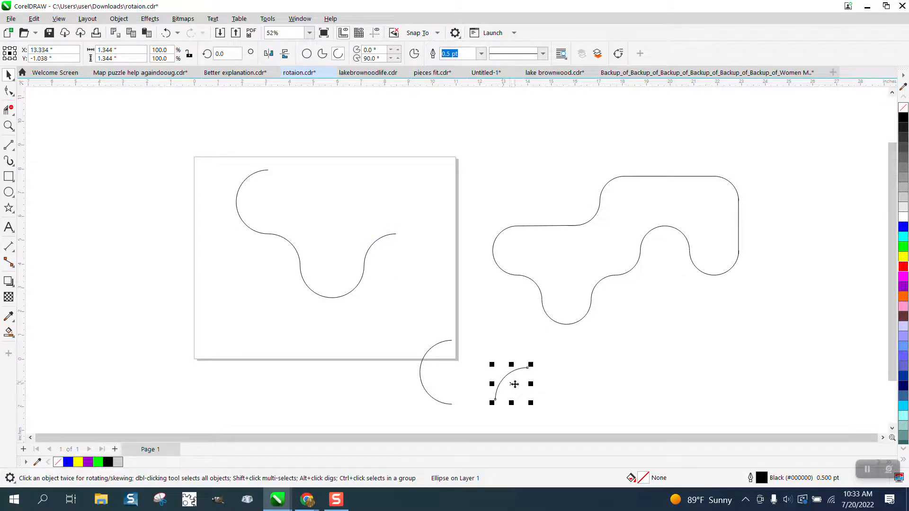
{"action": "left_click_drag", "start_coordinate": [514, 382], "coordinate": [408, 202]}
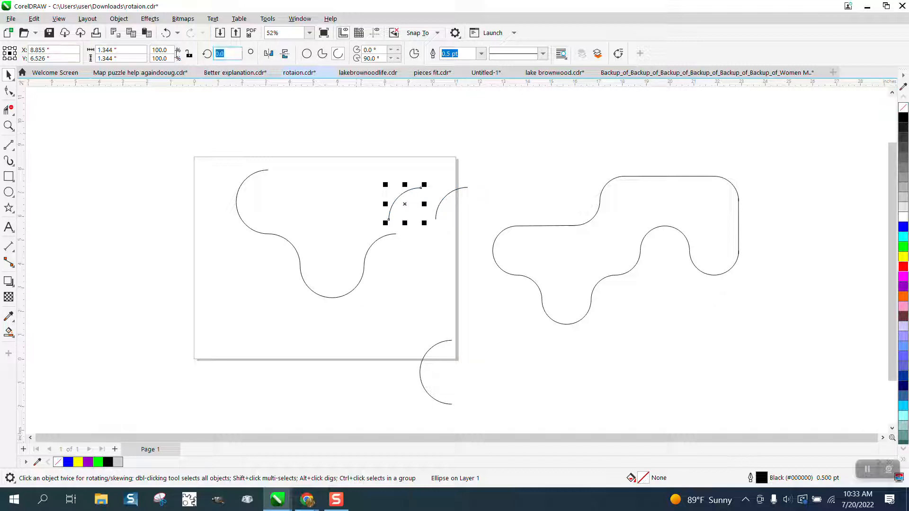
{"action": "type", "text": "270"}
{"action": "key", "text": "Return"}
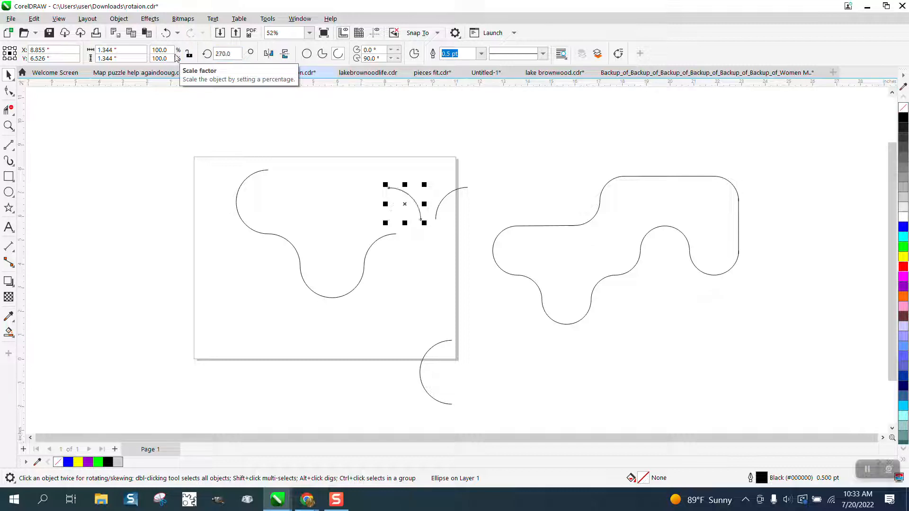
{"action": "left_click_drag", "start_coordinate": [388, 188], "coordinate": [398, 234]}
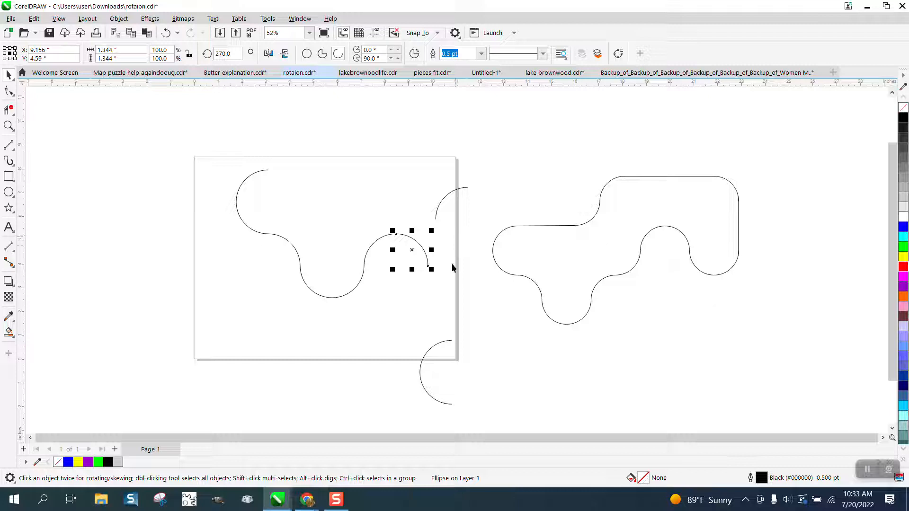
Duplicate the spare quarter arc, rotate the copy to 90°, and snap its upper end to the chain's open right end.
{"action": "left_click", "coordinate": [435, 209]}
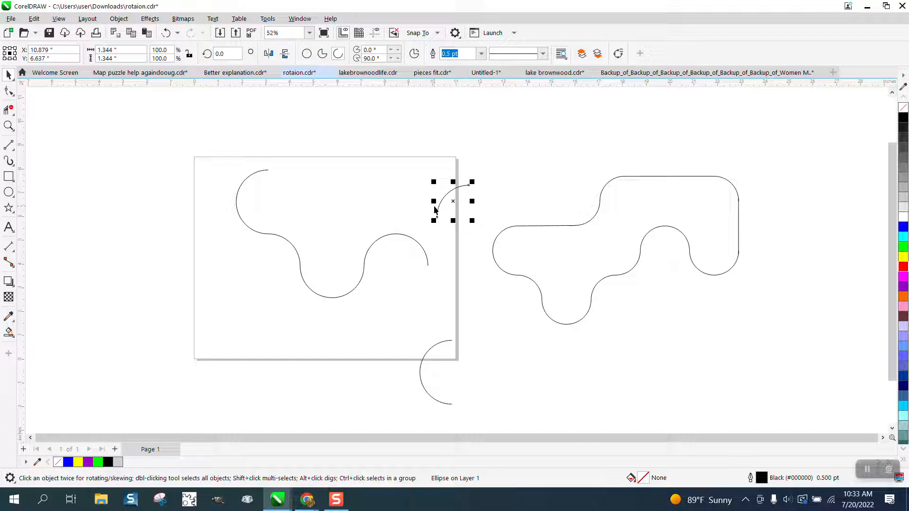
{"action": "left_click", "coordinate": [222, 55]}
{"action": "type", "text": "90"}
{"action": "key", "text": "Return"}
{"action": "left_click_drag", "start_coordinate": [437, 187], "coordinate": [428, 263]}
Delete the finished reference outline beside the page.
{"action": "left_click_drag", "start_coordinate": [479, 158], "coordinate": [804, 371]}
{"action": "key", "text": "Delete"}
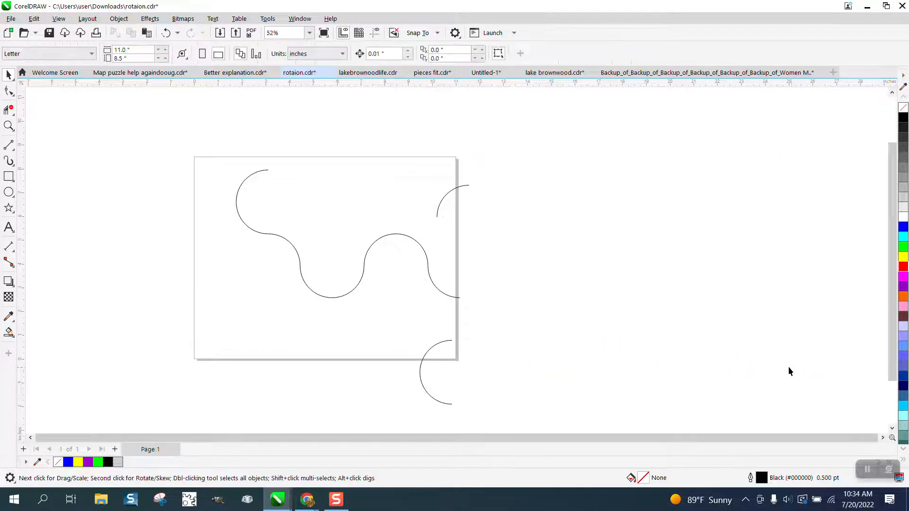
{"action": "left_click", "coordinate": [450, 198]}
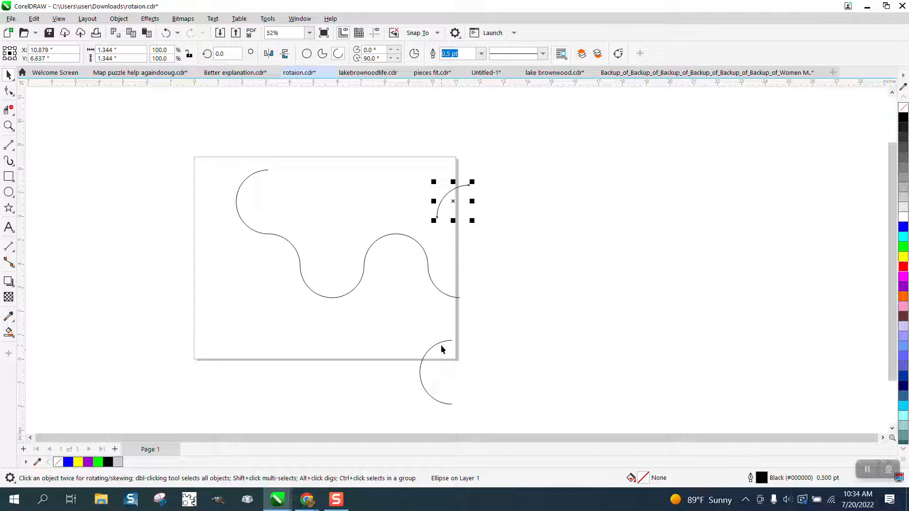
Mirror the spare semicircle horizontally and snap its lower end to the chain's open lower-right end.
{"action": "left_click_drag", "start_coordinate": [441, 345], "coordinate": [539, 266]}
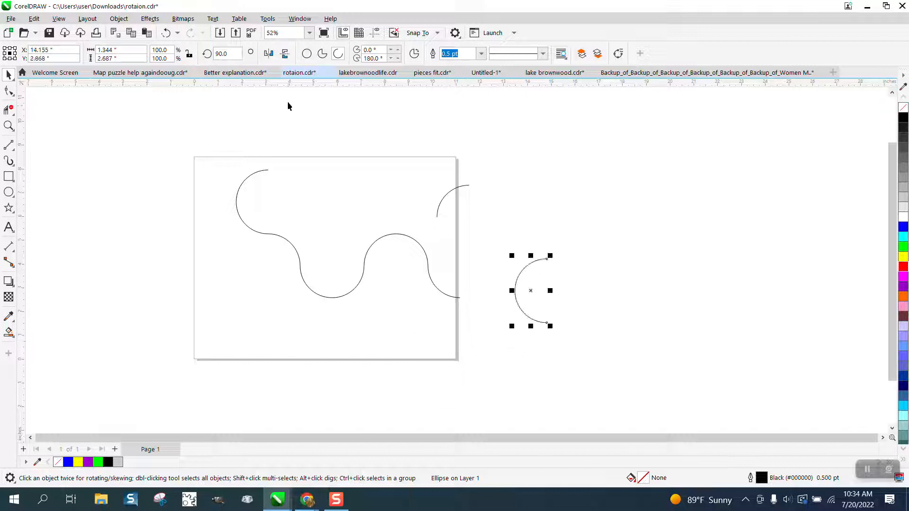
{"action": "left_click", "coordinate": [268, 55]}
{"action": "left_click_drag", "start_coordinate": [534, 330], "coordinate": [460, 298]}
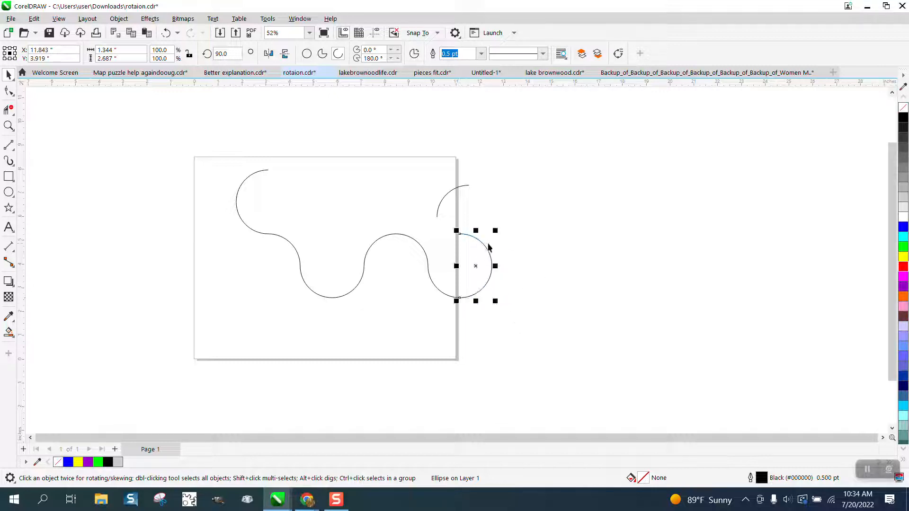
Rotate the remaining quarter arc to 90° and snap its lower end to the upper end of the last semicircle.
{"action": "left_click", "coordinate": [451, 200]}
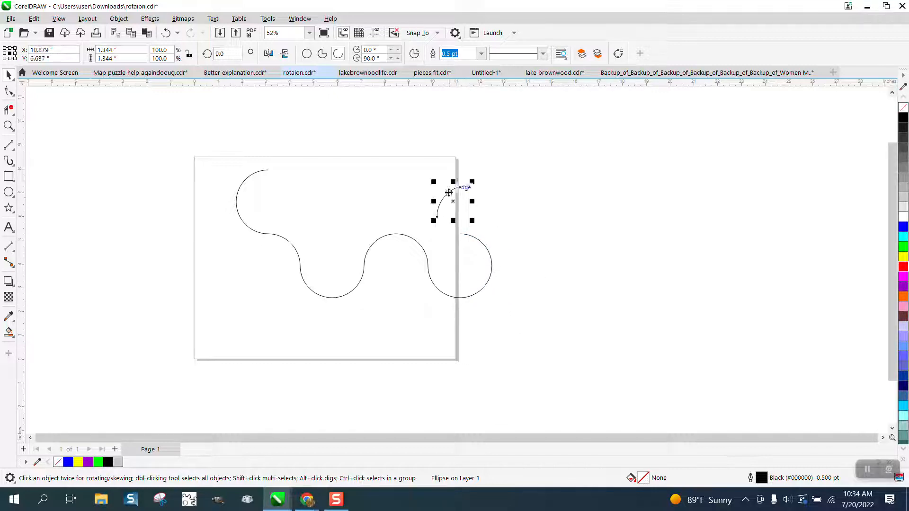
{"action": "left_click", "coordinate": [227, 55]}
{"action": "left_click_drag", "start_coordinate": [228, 55], "coordinate": [190, 61]}
{"action": "type", "text": "90"}
{"action": "key", "text": "Return"}
{"action": "left_click_drag", "start_coordinate": [468, 216], "coordinate": [460, 234]}
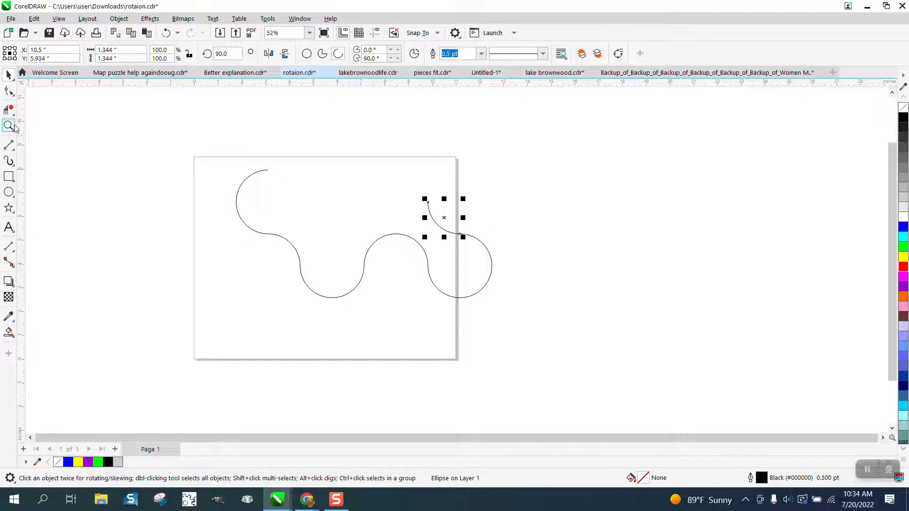
Draw a horizontal 2-point line about 10.96 inches long from the first semicircle's open upper end, past the page's far edge.
{"action": "left_click", "coordinate": [9, 146]}
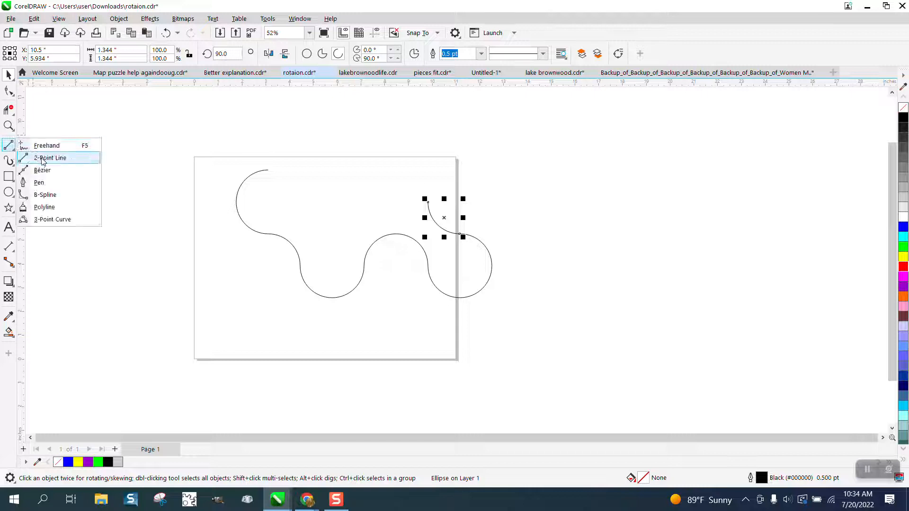
{"action": "left_click", "coordinate": [42, 158]}
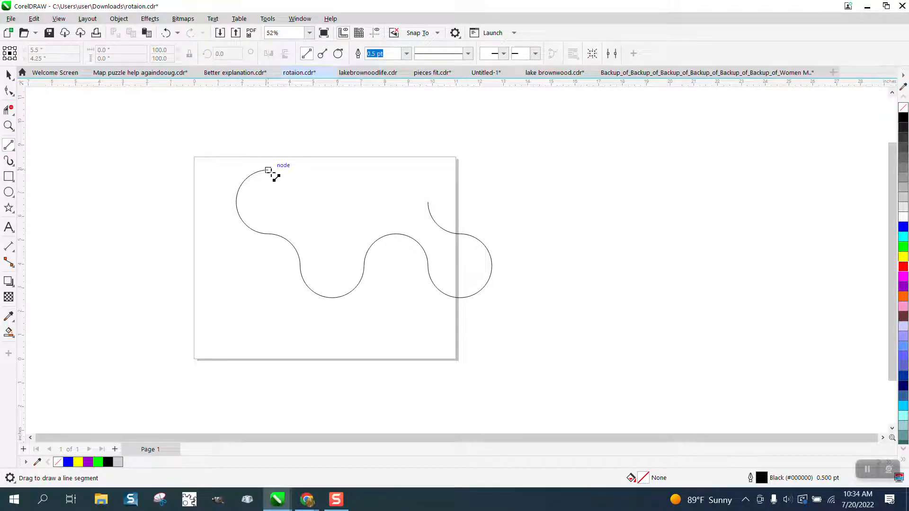
{"action": "left_click_drag", "start_coordinate": [268, 170], "coordinate": [533, 170]}
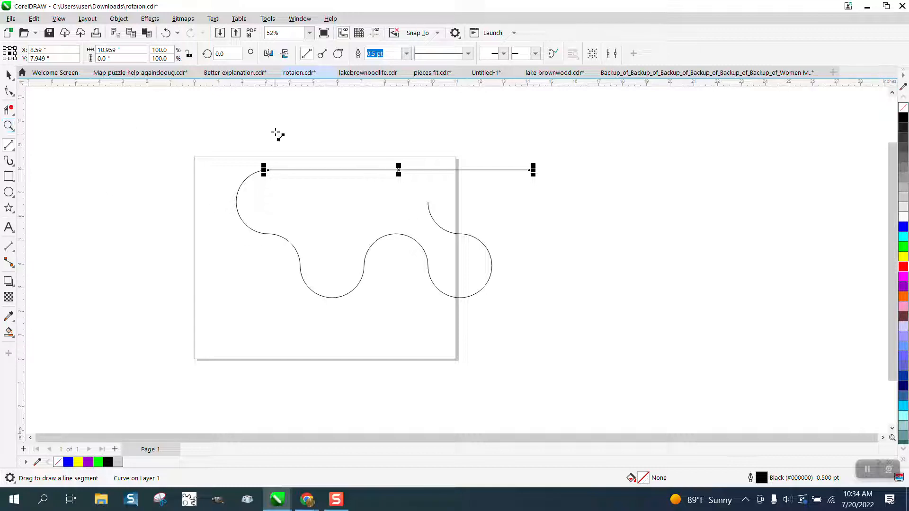
Make a copy of the last quarter arc flipped to 270° and snap it between the chain's open upper end and the horizontal line.
{"action": "left_click", "coordinate": [9, 126]}
{"action": "left_click_drag", "start_coordinate": [320, 161], "coordinate": [575, 303]}
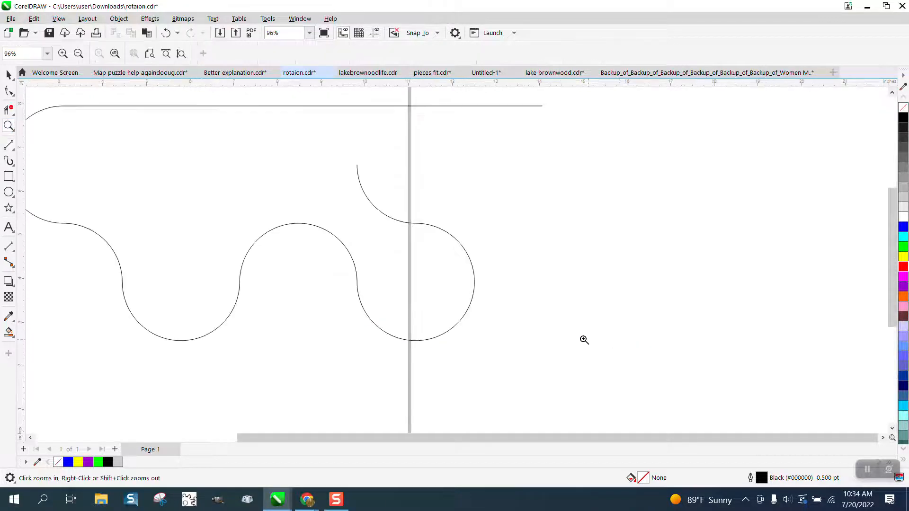
{"action": "left_click", "coordinate": [8, 75]}
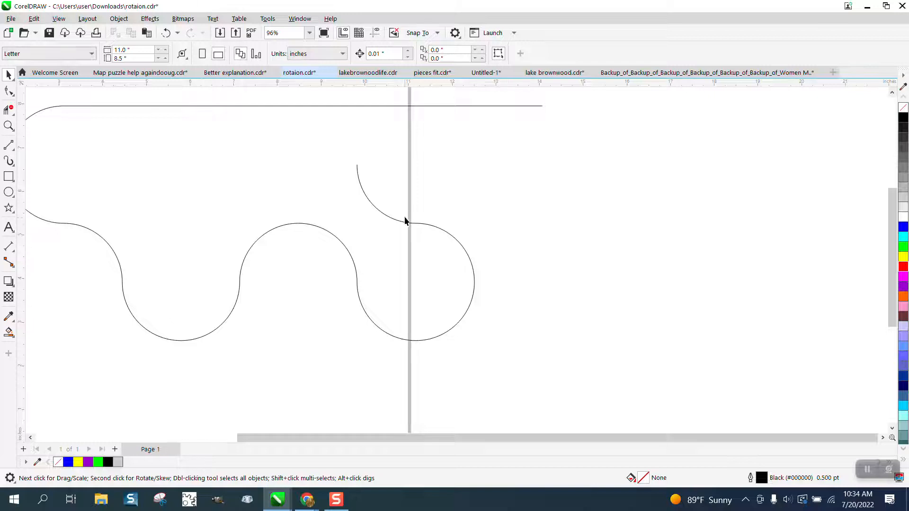
{"action": "left_click", "coordinate": [377, 208]}
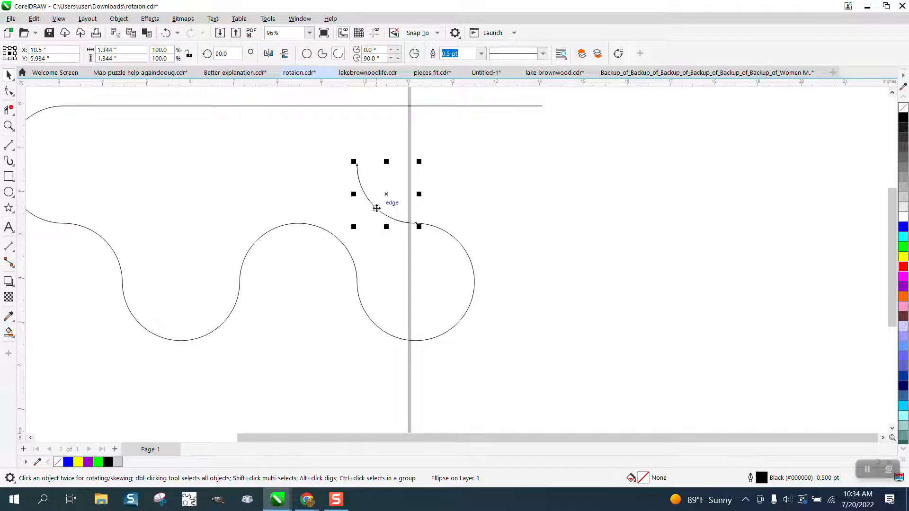
{"action": "left_click", "coordinate": [270, 54]}
{"action": "left_click", "coordinate": [285, 54]}
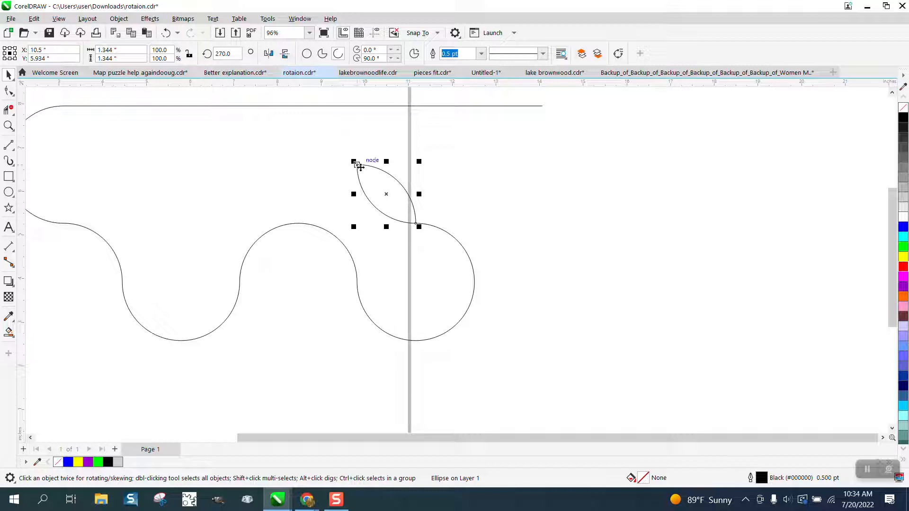
{"action": "left_click_drag", "start_coordinate": [357, 165], "coordinate": [271, 129]}
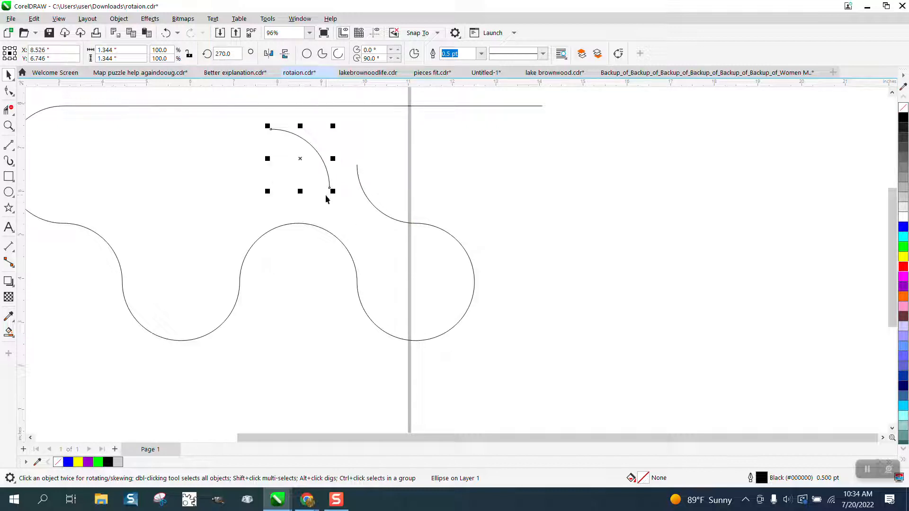
{"action": "left_click_drag", "start_coordinate": [330, 188], "coordinate": [356, 165]}
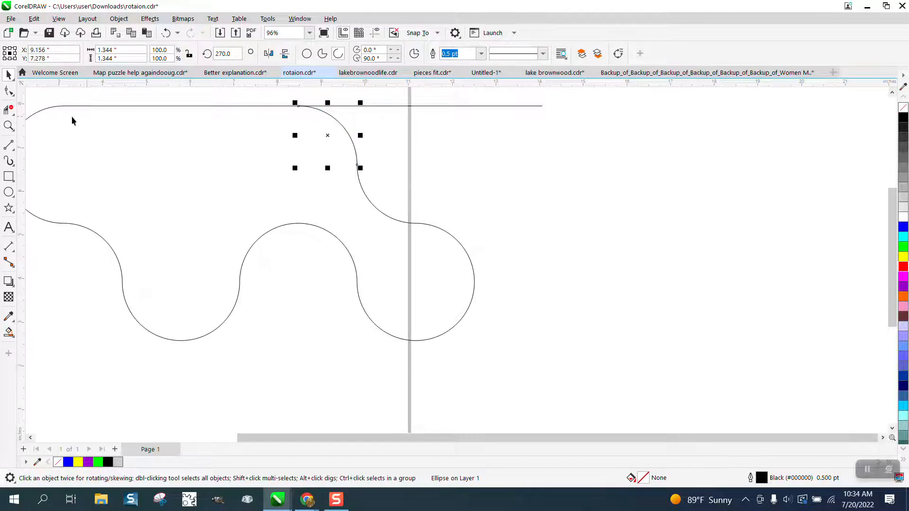
Remove the excess of the horizontal line beyond the quarter arc with the Virtual Segment Delete tool.
{"action": "left_click", "coordinate": [9, 110]}
{"action": "left_click", "coordinate": [364, 105]}
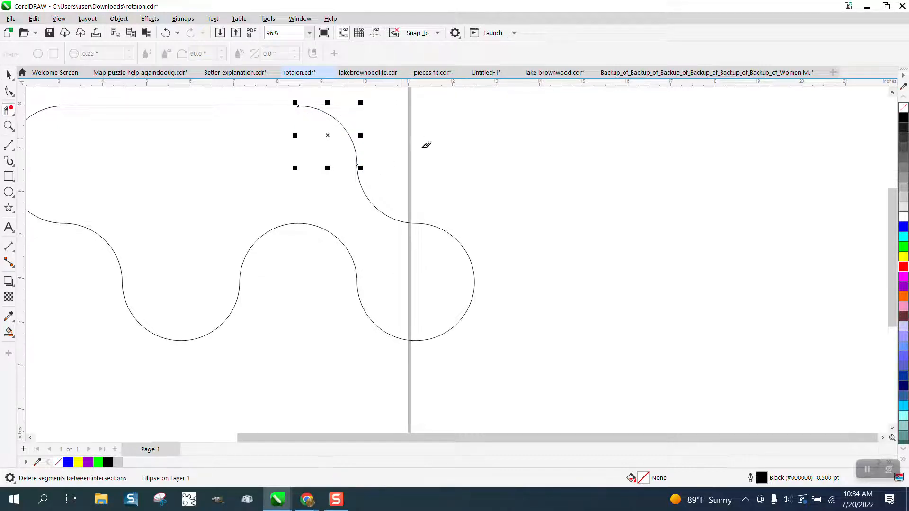
{"action": "scroll", "coordinate": [433, 180], "scroll_direction": "down", "scroll_amount": 2}
{"action": "left_click", "coordinate": [9, 74]}
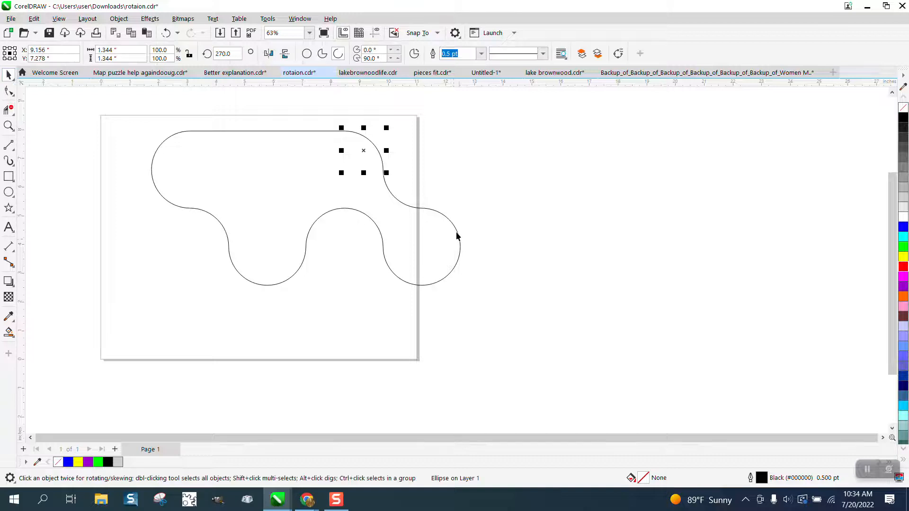
{"action": "scroll", "coordinate": [485, 220], "scroll_direction": "down", "scroll_amount": 1}
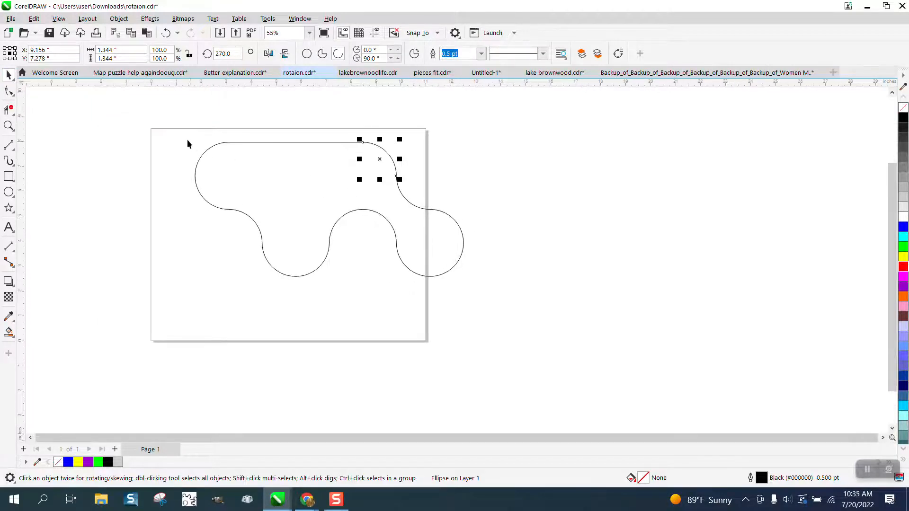
Create a blue shape from the enclosed outline with Smart Fill and move it off the page beside the original arcs.
{"action": "left_click_drag", "start_coordinate": [188, 140], "coordinate": [563, 310]}
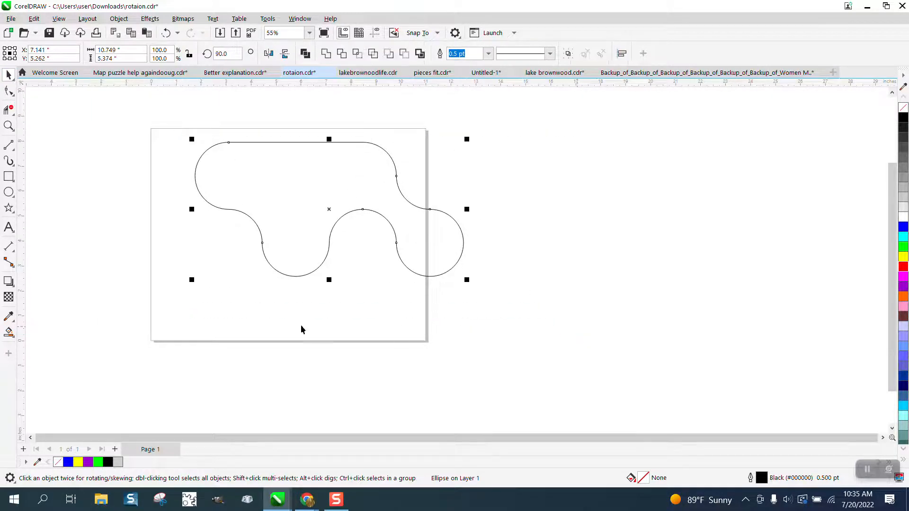
{"action": "left_click", "coordinate": [9, 333]}
{"action": "left_click", "coordinate": [299, 233]}
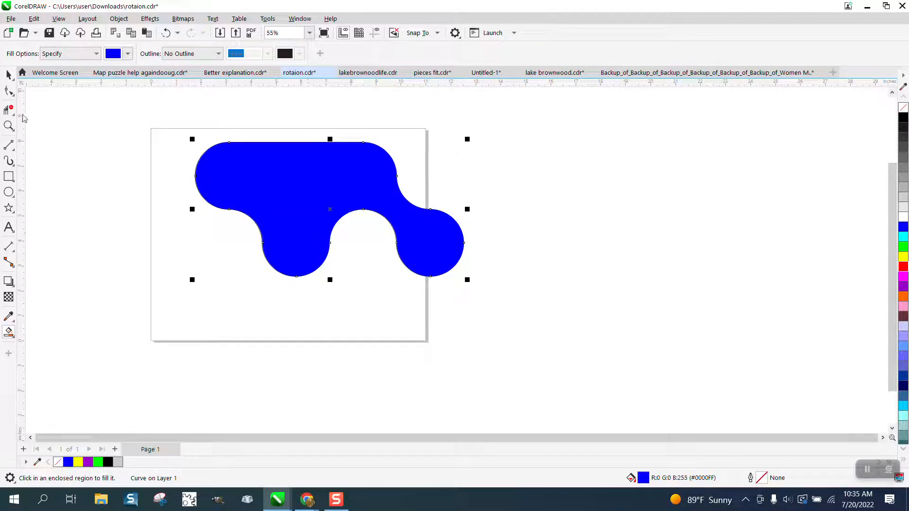
{"action": "key", "text": "space"}
{"action": "left_click_drag", "start_coordinate": [357, 245], "coordinate": [673, 229]}
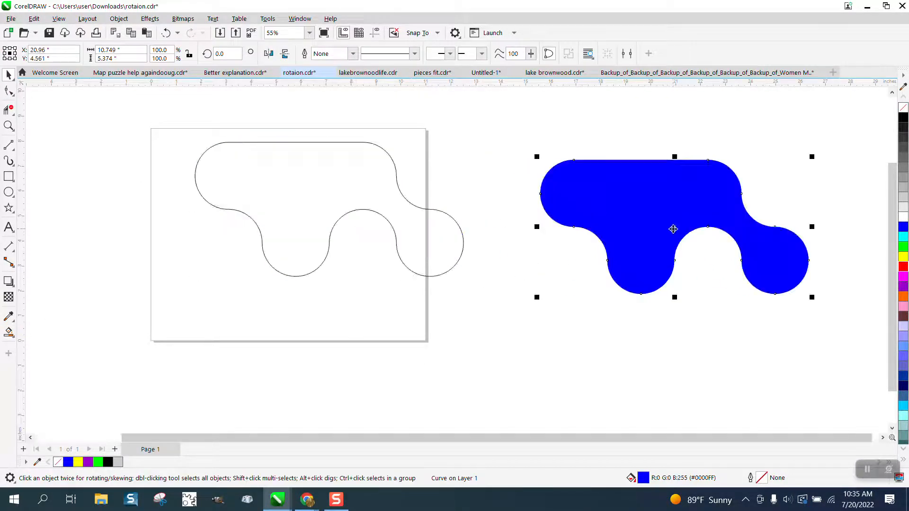
Remove the new shape's fill, give it a red outline, and move it closer to the page.
{"action": "left_click", "coordinate": [904, 108]}
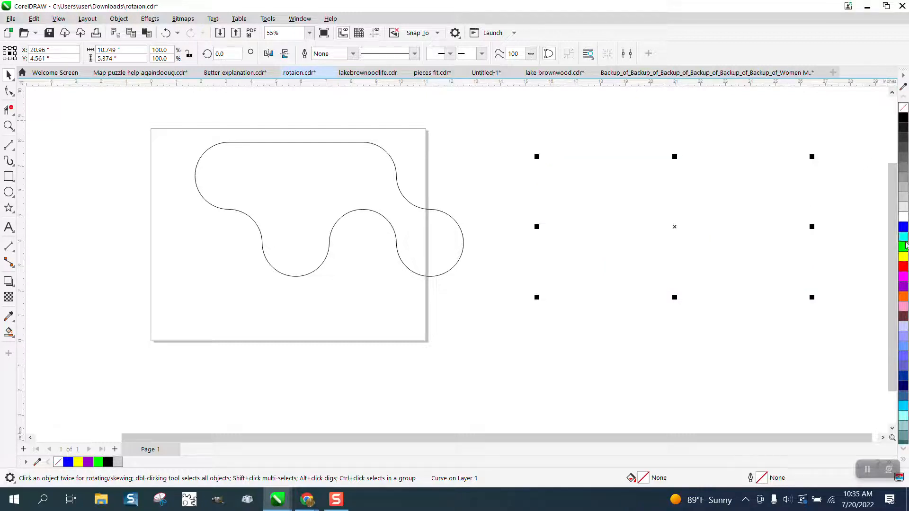
{"action": "right_click", "coordinate": [903, 266]}
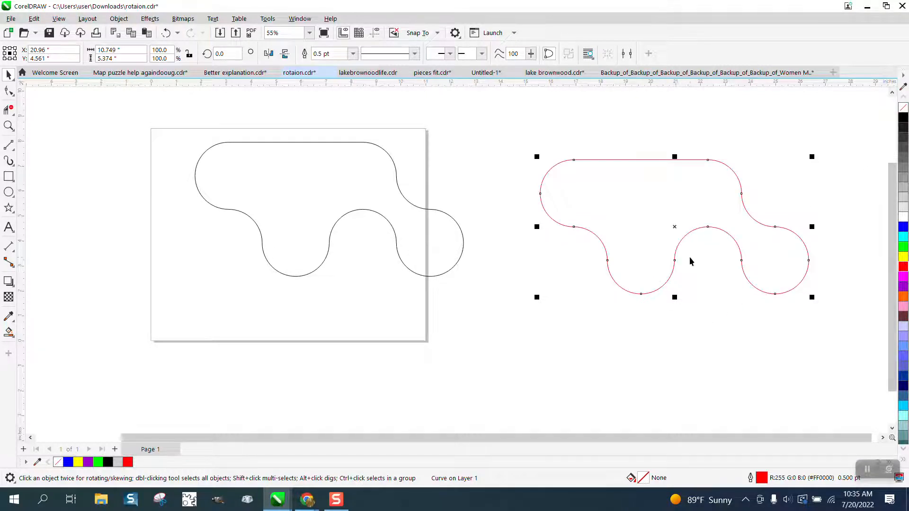
{"action": "mouse_move", "coordinate": [689, 237]}
{"action": "left_mouse_down"}
{"action": "mouse_move", "coordinate": [649, 249]}
{"action": "mouse_move", "coordinate": [626, 239]}
{"action": "left_mouse_up"}
Delete the original black arcs and line, and move the red outline onto the page.
{"action": "mouse_move", "coordinate": [187, 136]}
{"action": "left_mouse_down"}
{"action": "mouse_move", "coordinate": [365, 231]}
{"action": "mouse_move", "coordinate": [490, 317]}
{"action": "left_mouse_up"}
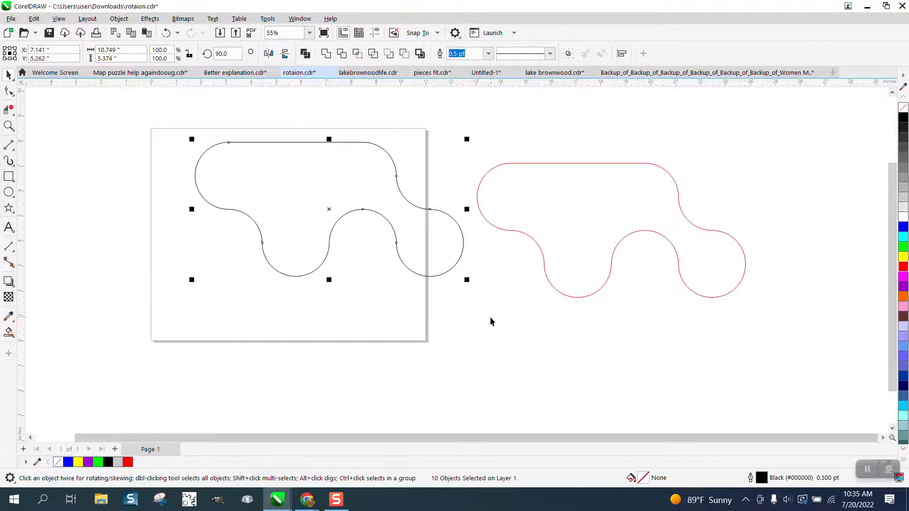
{"action": "key", "text": "Delete"}
{"action": "left_click_drag", "start_coordinate": [624, 239], "coordinate": [308, 232]}
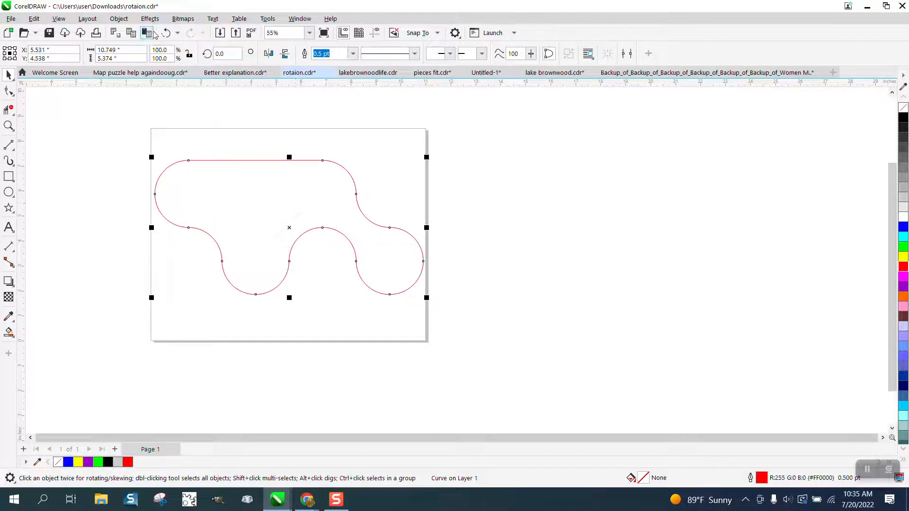
Apply an outside contour of 1 step with a 0.5 inch offset to the red outline.
{"action": "left_click", "coordinate": [151, 19]}
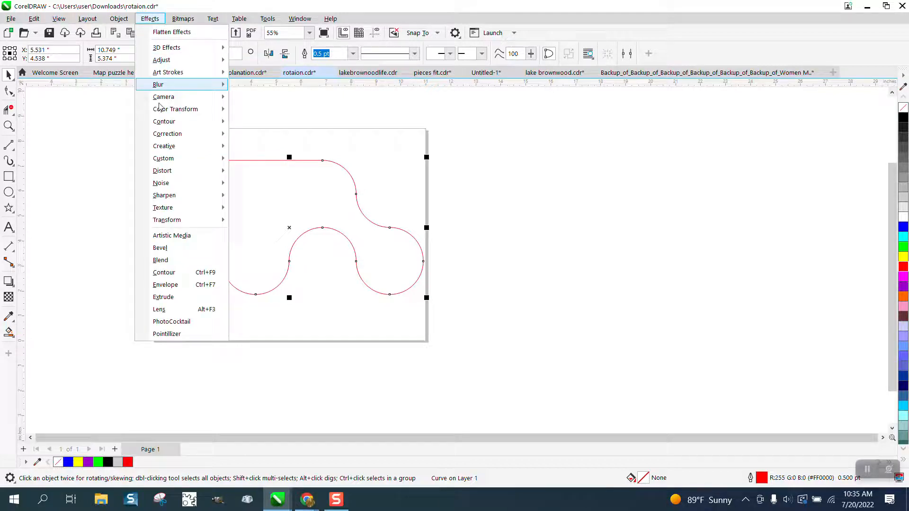
{"action": "left_click", "coordinate": [163, 273]}
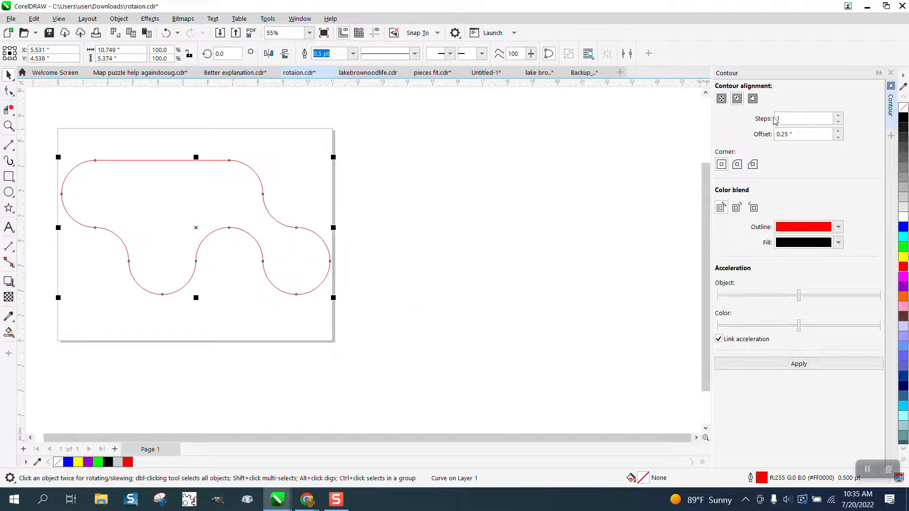
{"action": "left_click_drag", "start_coordinate": [795, 134], "coordinate": [749, 143]}
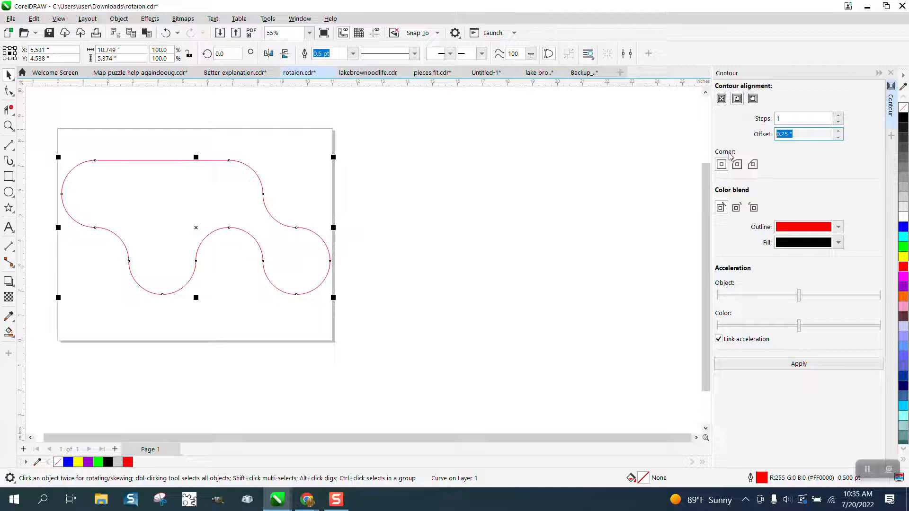
{"action": "type", "text": ".5"}
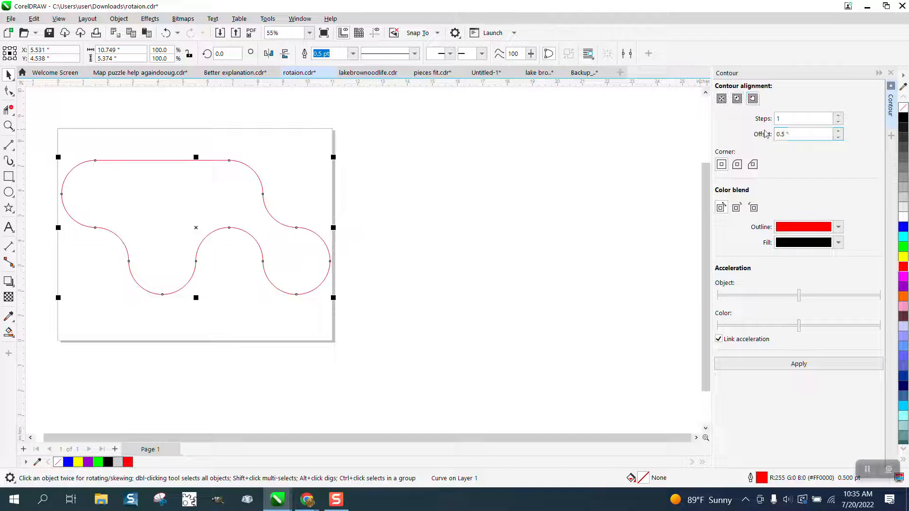
{"action": "left_click", "coordinate": [798, 365]}
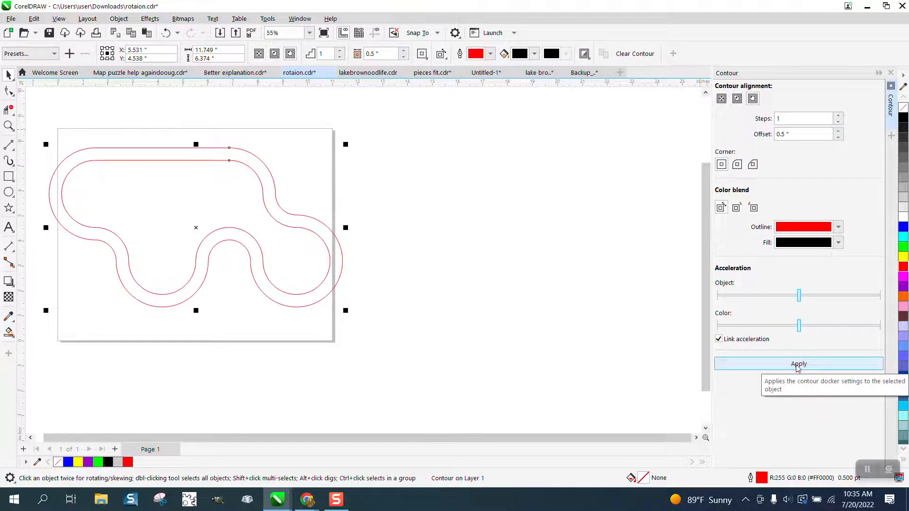
Break the outside contour apart and apply a one-step inside contour with a 0.5 inch offset to the original red curve.
{"action": "left_click", "coordinate": [124, 21]}
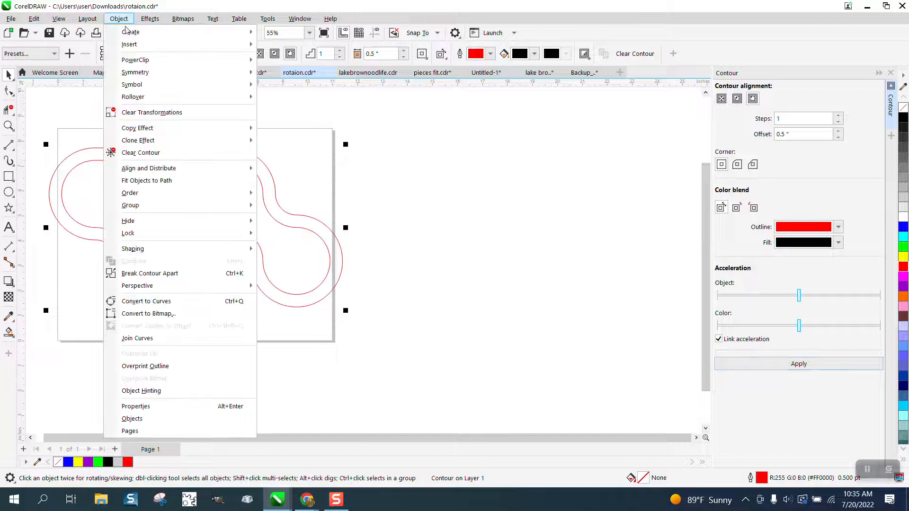
{"action": "left_click", "coordinate": [150, 273]}
{"action": "key", "text": "Escape"}
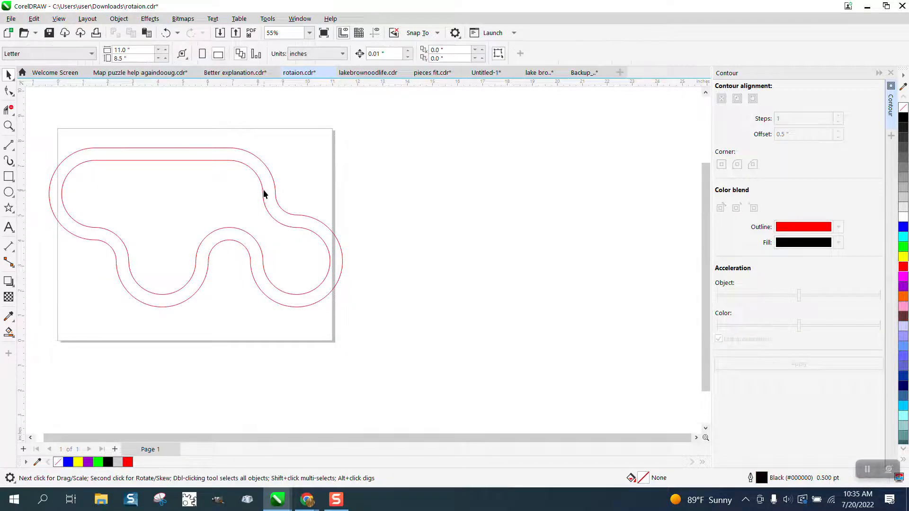
{"action": "left_click", "coordinate": [263, 194]}
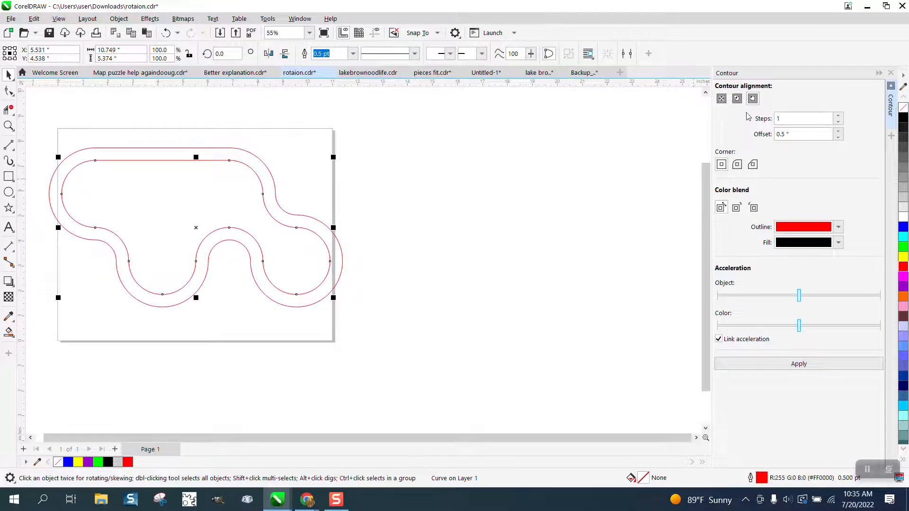
{"action": "left_click", "coordinate": [805, 364]}
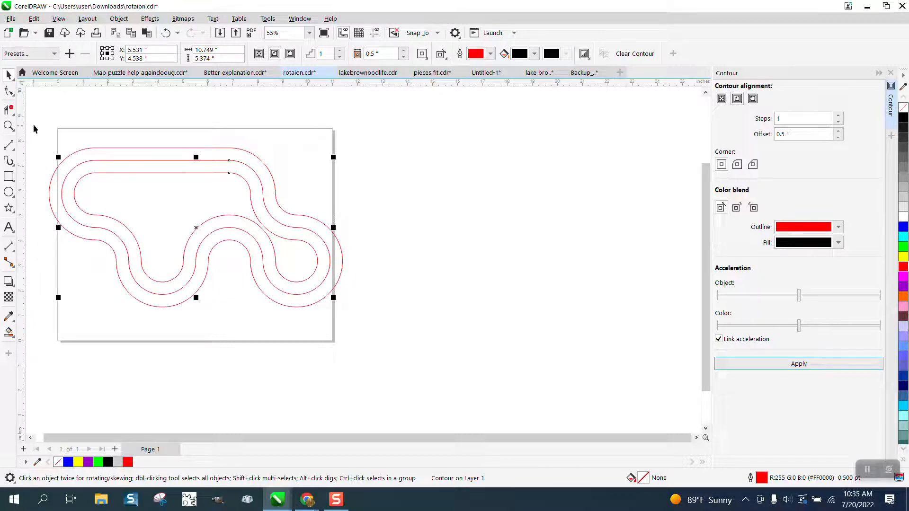
Select all the nested red outlines and break the inside contour apart from the original curve.
{"action": "left_click_drag", "start_coordinate": [34, 125], "coordinate": [390, 330]}
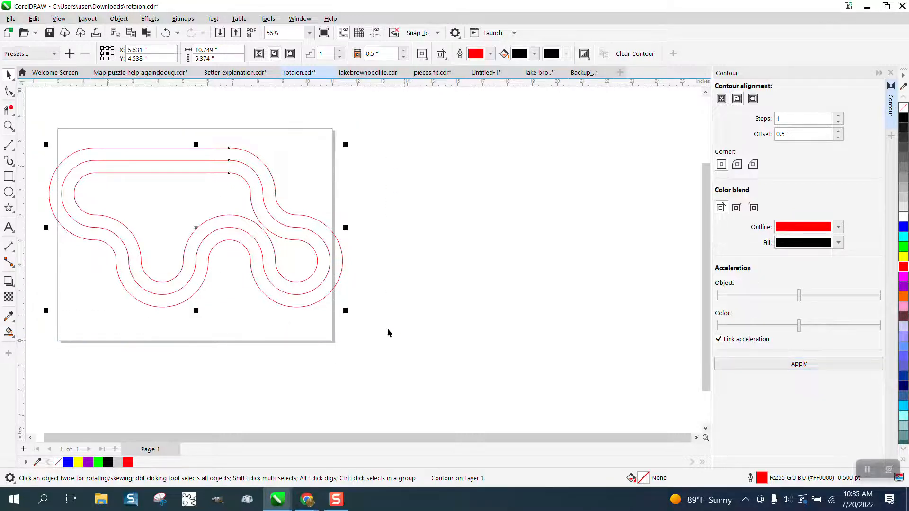
{"action": "left_click", "coordinate": [119, 19]}
{"action": "left_click", "coordinate": [166, 275]}
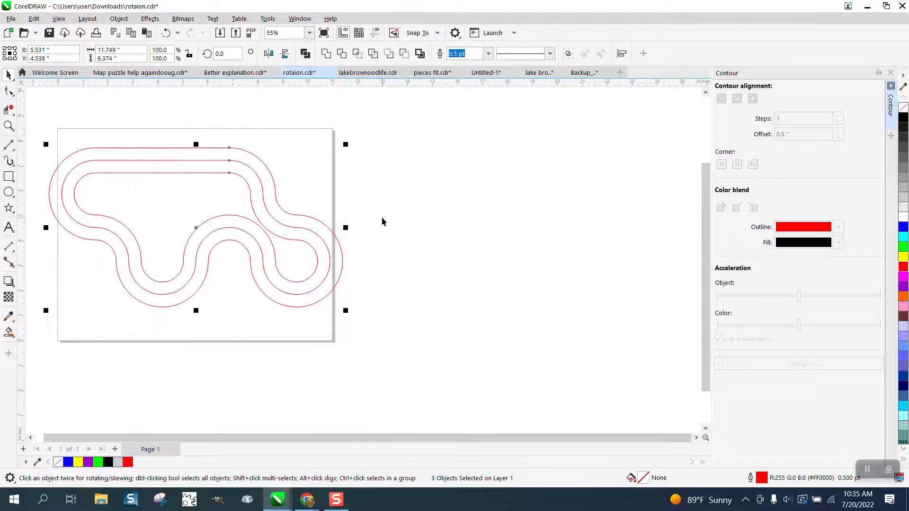
Select only the original middle curve between the two contours and give it a black outline.
{"action": "left_click", "coordinate": [331, 240]}
{"action": "left_click", "coordinate": [321, 240]}
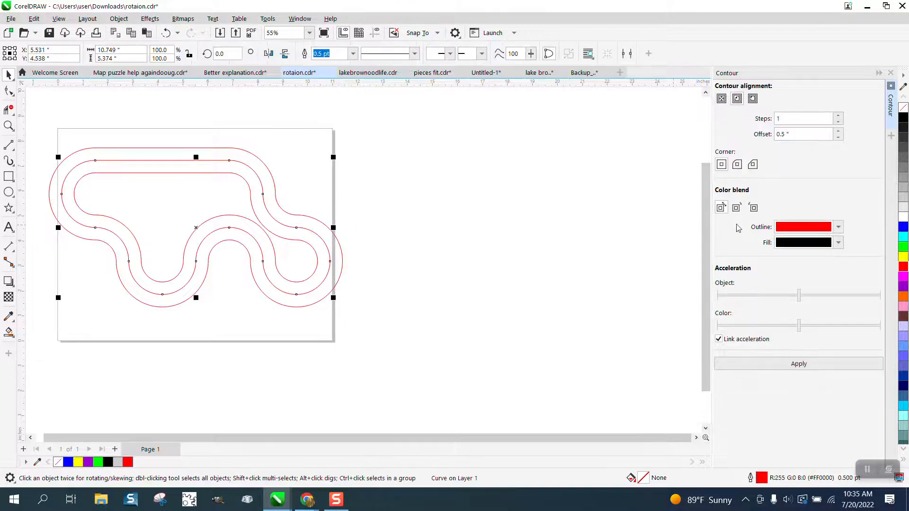
{"action": "right_click", "coordinate": [904, 120]}
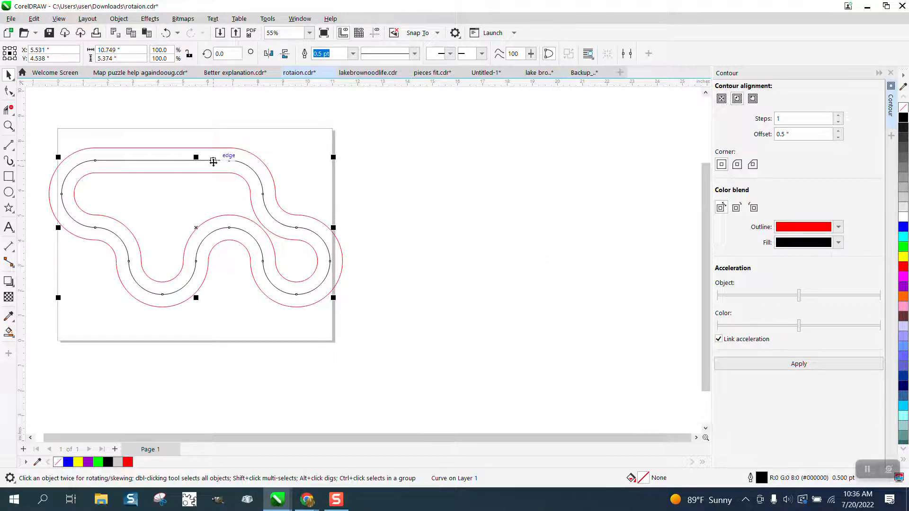
Move the black middle curve out from between the red contours, undo the move, and deselect the curve.
{"action": "left_click_drag", "start_coordinate": [213, 160], "coordinate": [473, 168]}
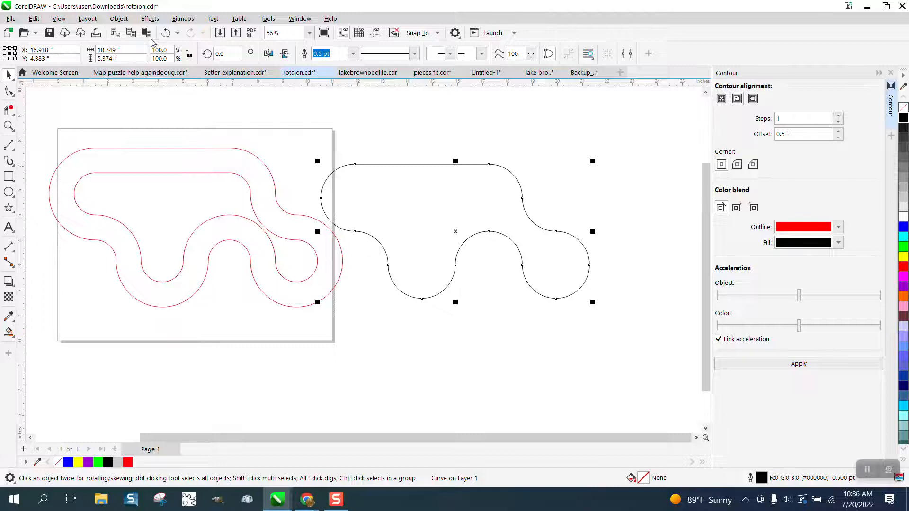
{"action": "left_click", "coordinate": [165, 32]}
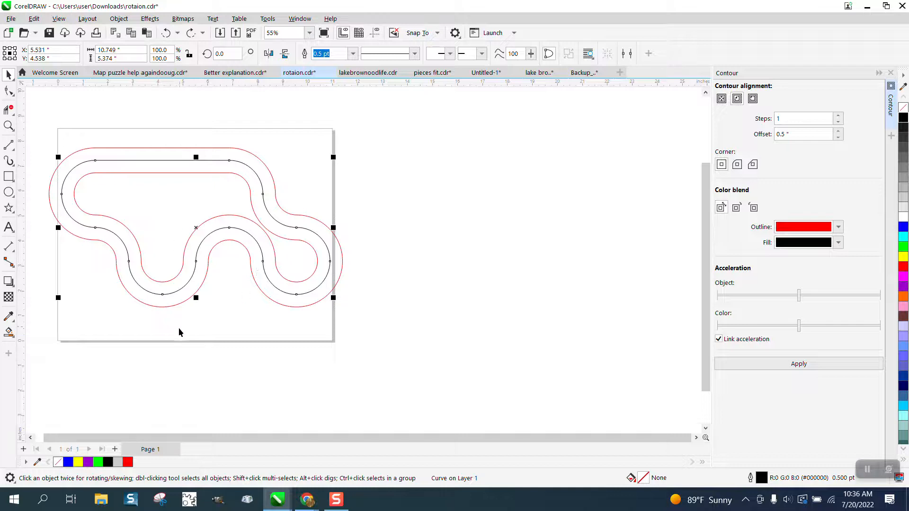
{"action": "left_click", "coordinate": [406, 273]}
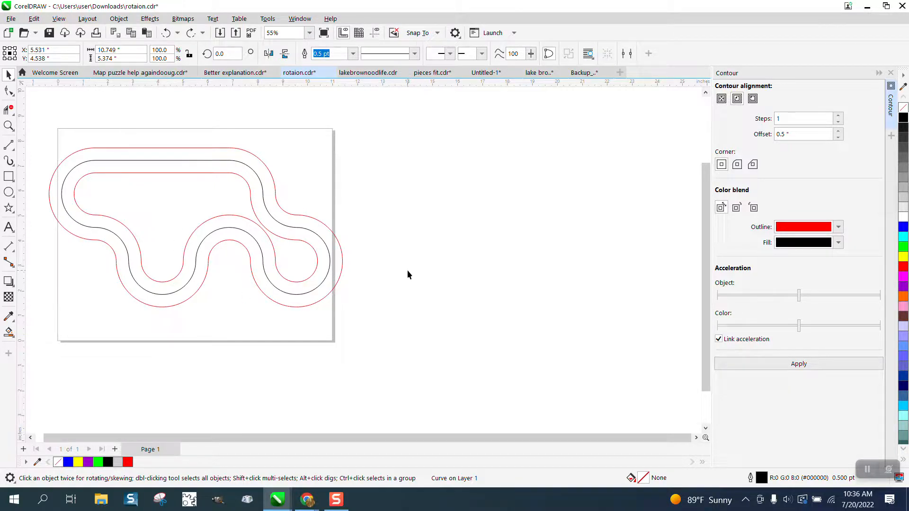